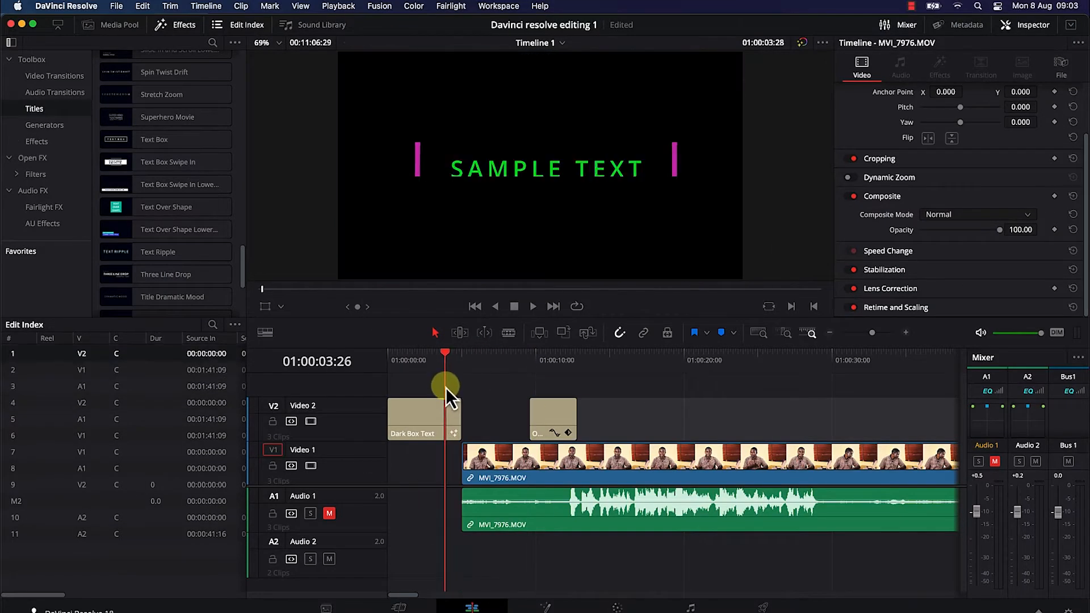
# Show the Video Transitions category in the effects library
pyautogui.click(485, 406)
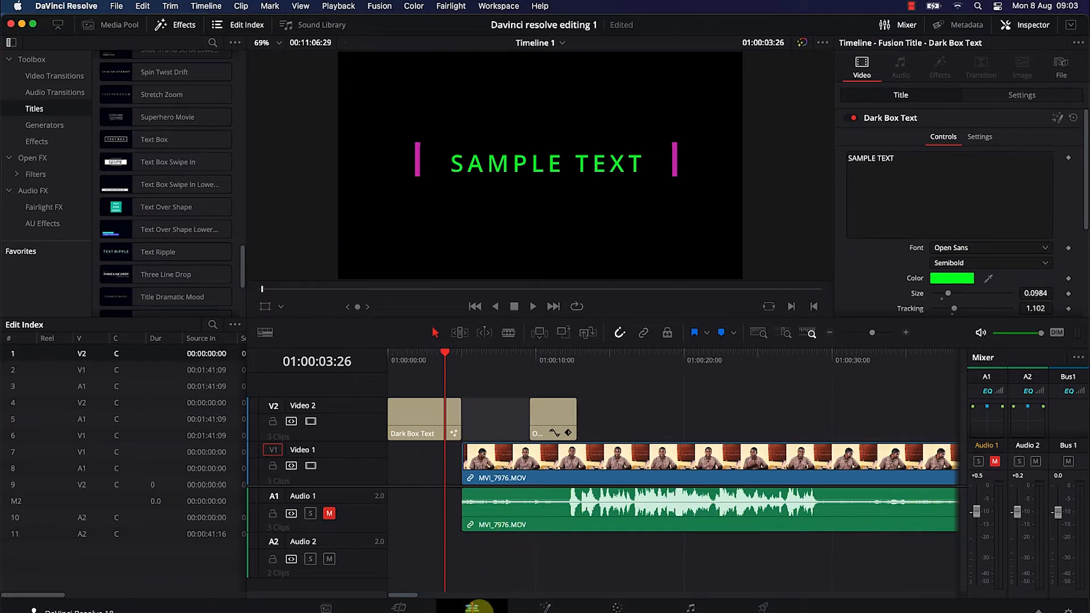
pyautogui.click(183, 25)
pyautogui.click(181, 25)
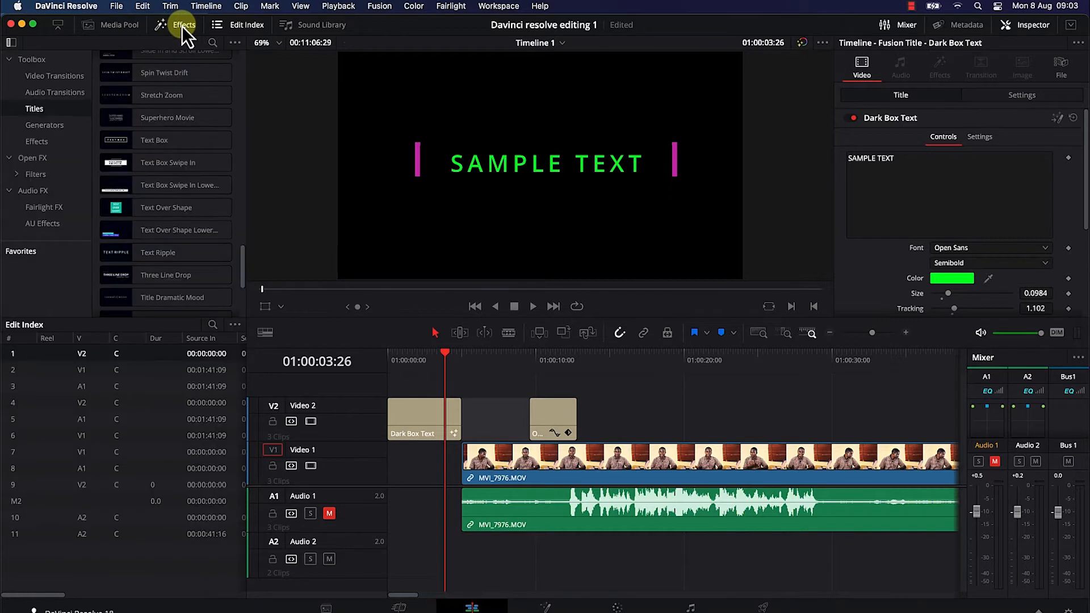
pyautogui.click(42, 76)
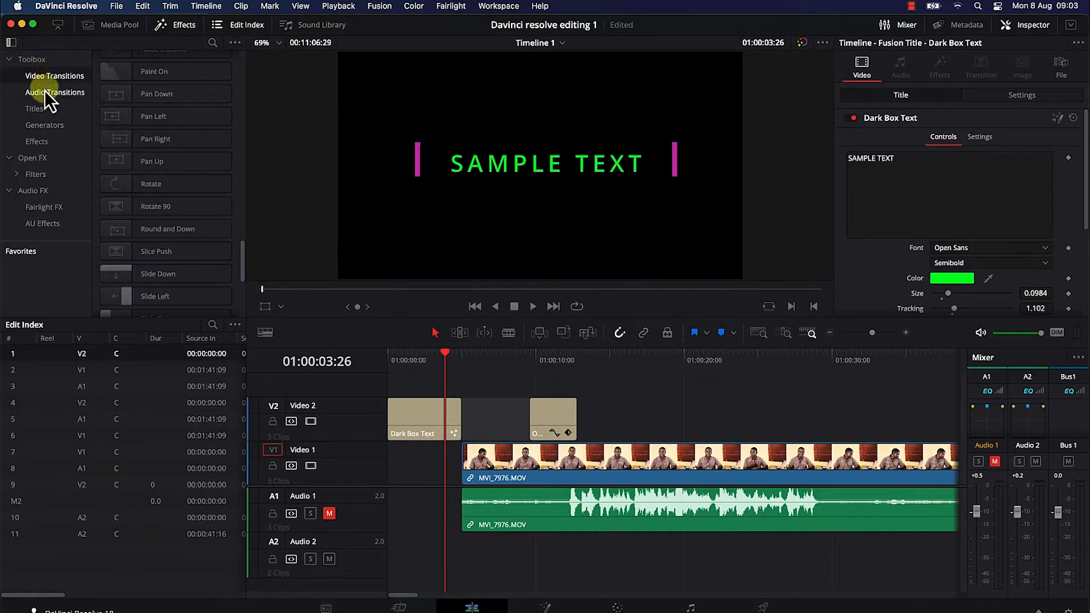
pyautogui.click(44, 92)
pyautogui.click(46, 77)
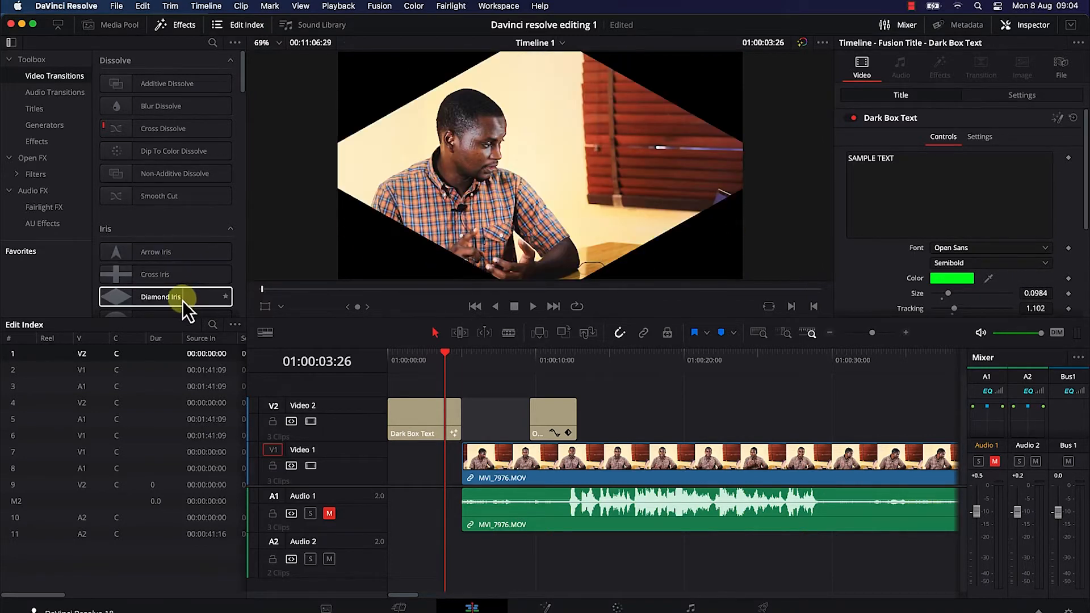
# Examine the Dissolve, Iris, Motion, Shape, Wipe and Fusion transitions and preview several of them in the viewer
pyautogui.scroll(-5, 182, 292)
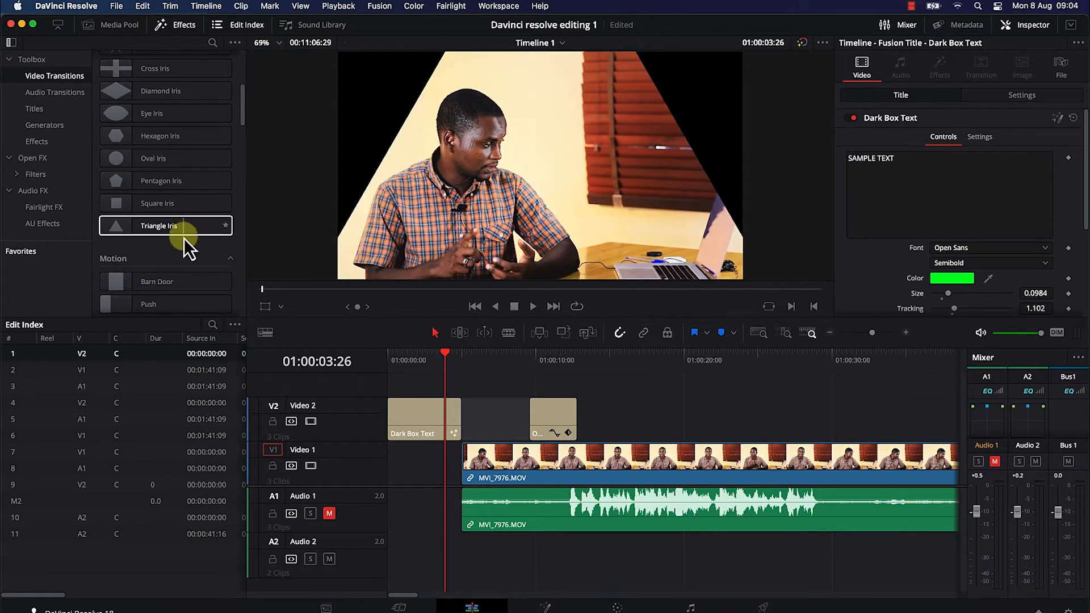
pyautogui.scroll(-4, 185, 284)
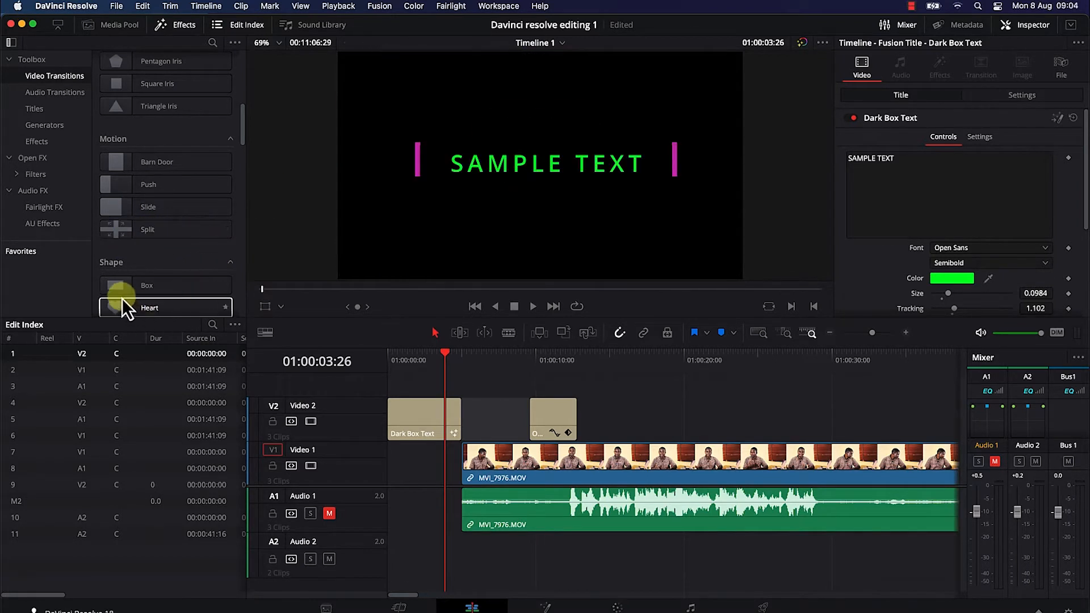
pyautogui.scroll(-5, 206, 285)
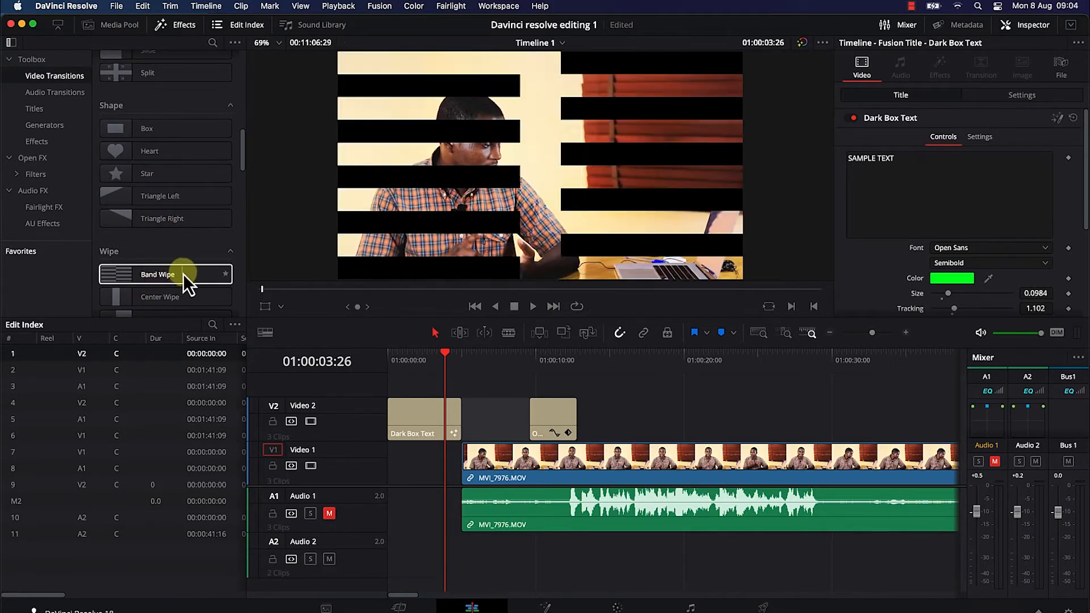
pyautogui.scroll(-8, 189, 248)
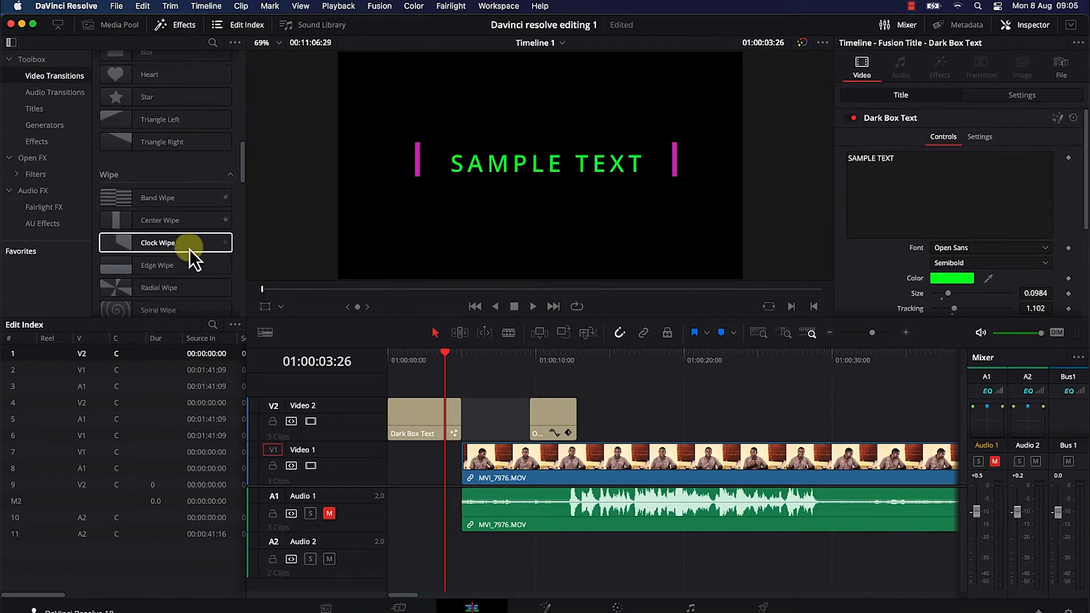
pyautogui.scroll(-3, 176, 181)
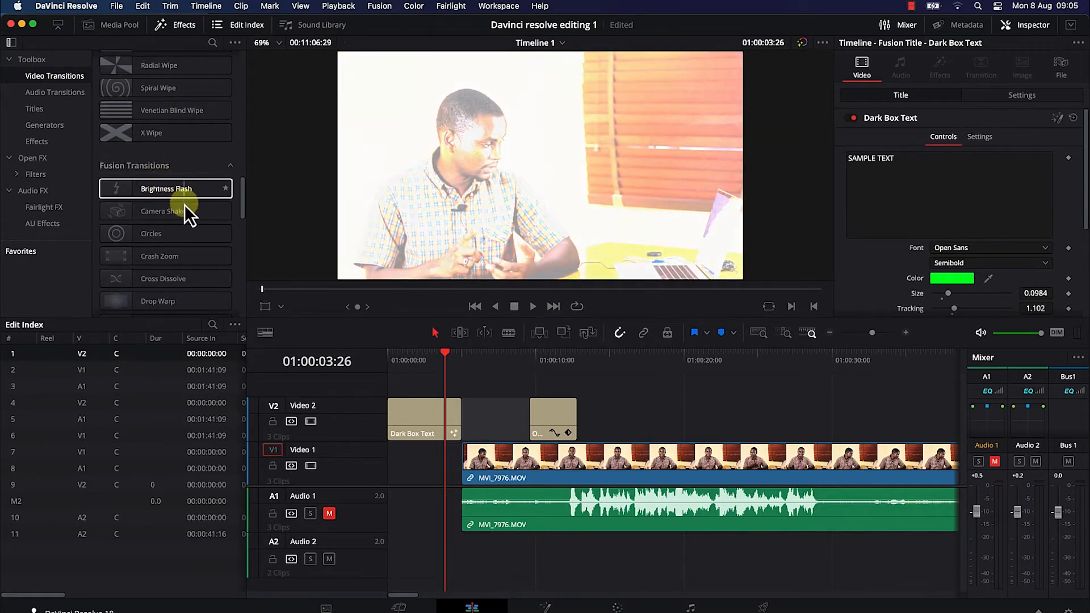
pyautogui.click(181, 256)
pyautogui.scroll(-4, 178, 261)
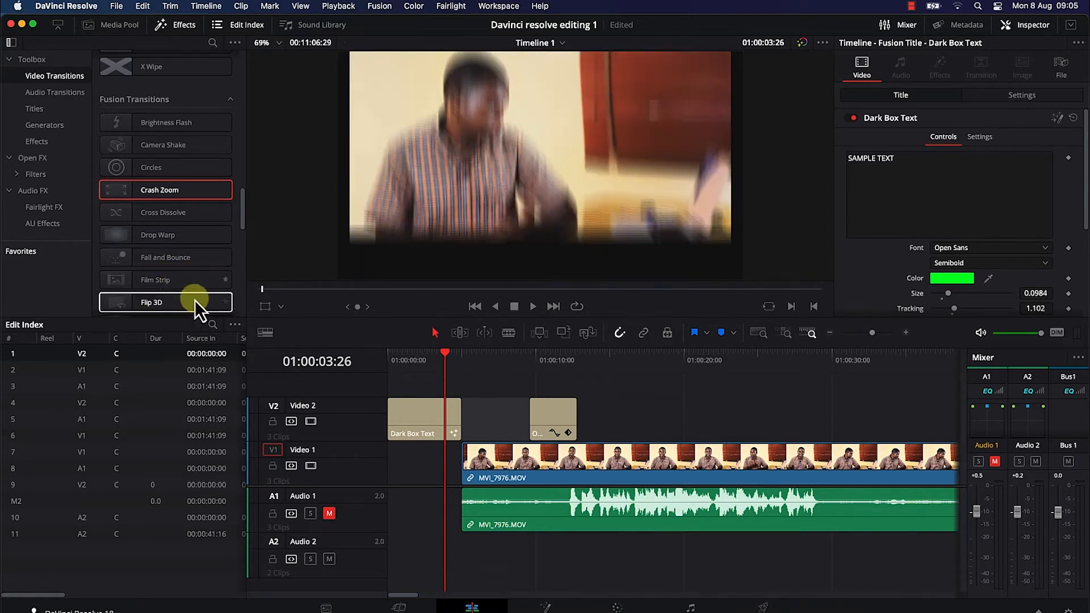
pyautogui.scroll(-5, 176, 268)
pyautogui.scroll(-5, 176, 268)
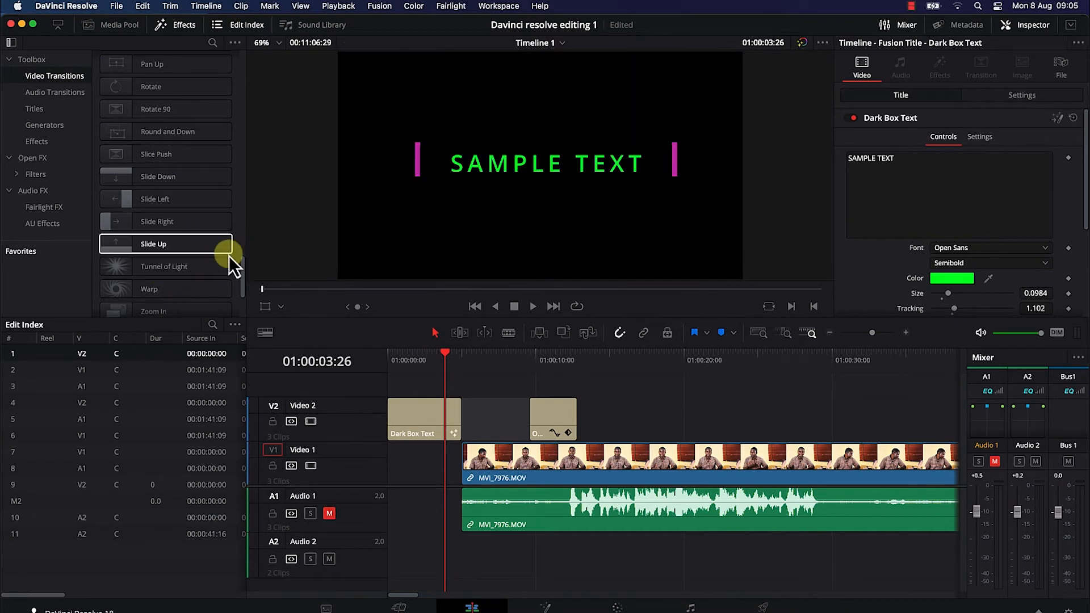
pyautogui.scroll(10, 162, 219)
pyautogui.scroll(5, 152, 198)
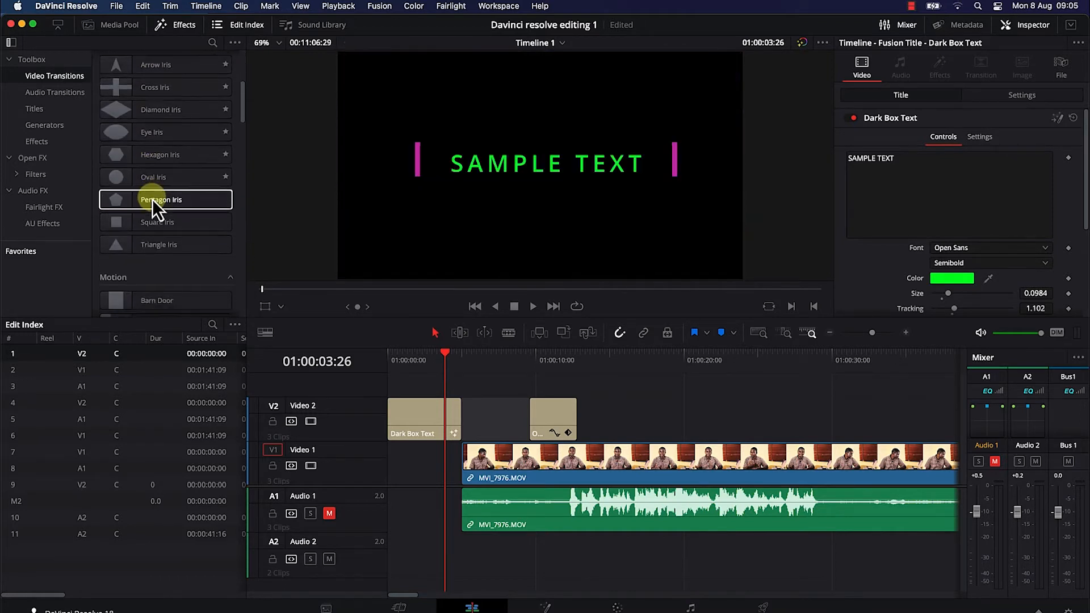
pyautogui.scroll(-5, 153, 199)
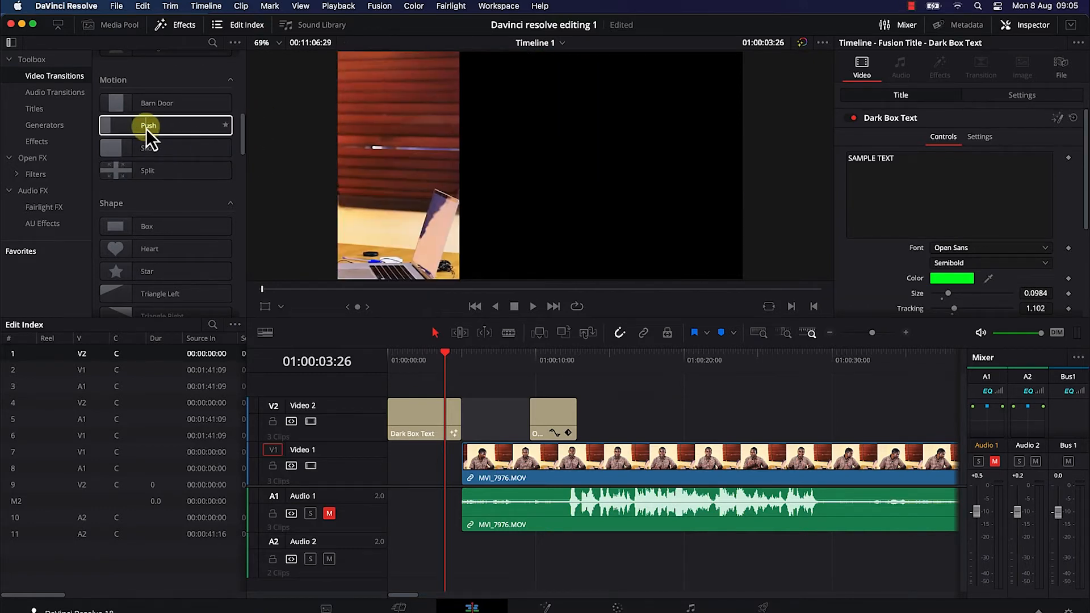
# Add a Push transition to the end of the Dark Box Text title, extend it to 38 frames and play it back
pyautogui.moveTo(146, 128); pyautogui.dragTo(460, 409)
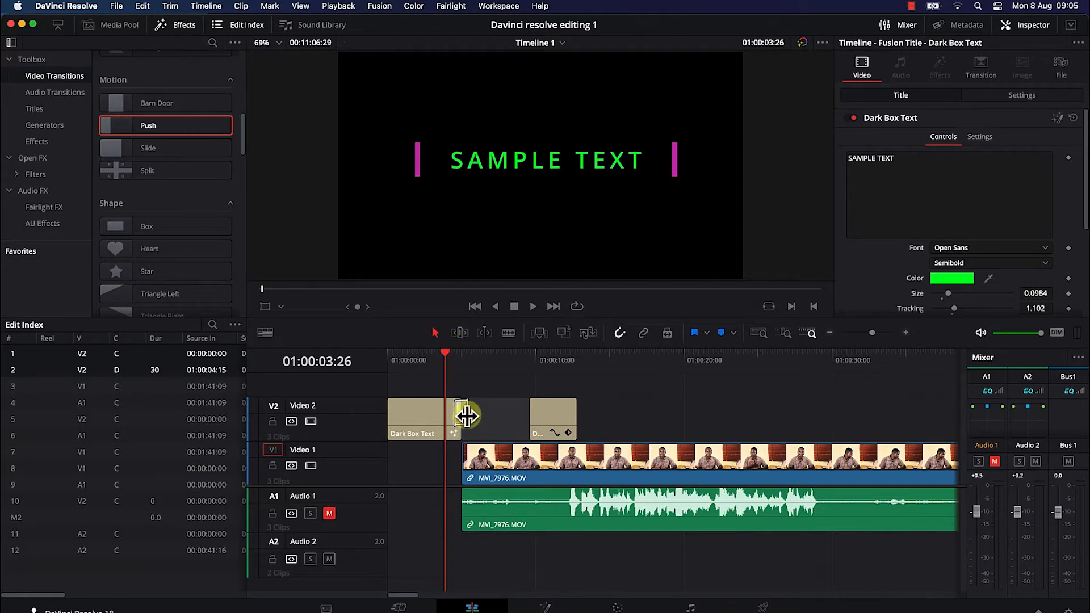
pyautogui.moveTo(467, 416)
pyautogui.mouseDown()
pyautogui.moveTo(486, 409)
pyautogui.moveTo(468, 408)
pyautogui.mouseUp()
pyautogui.press('space')
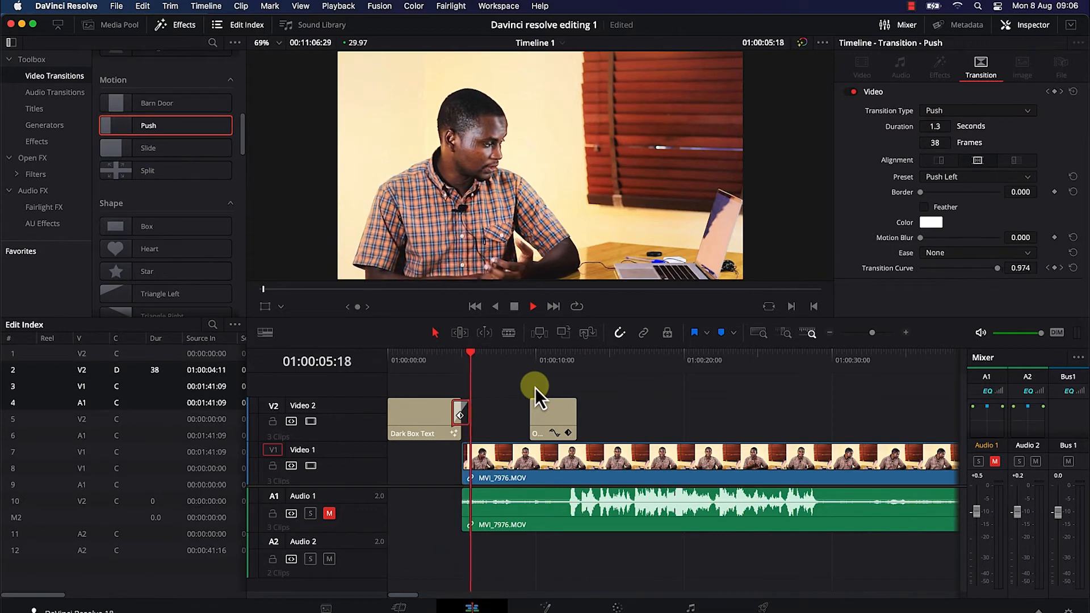
pyautogui.press('space')
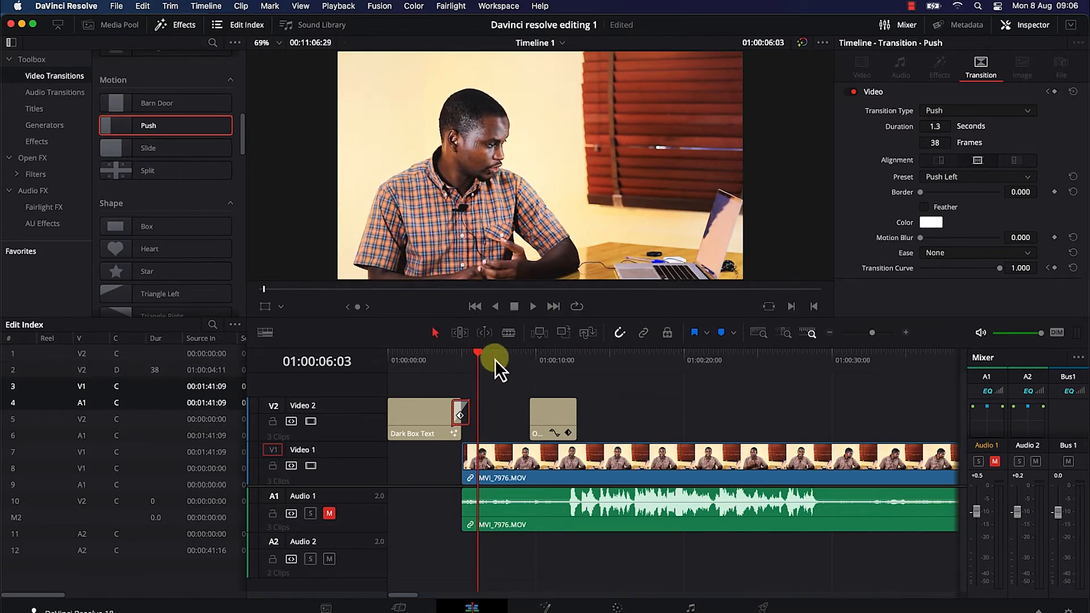
# Split the first MVI_7976.MOV clip's video and audio at 01:00:17:18, with linked selection turned on
pyautogui.moveTo(469, 351); pyautogui.dragTo(648, 392)
pyautogui.click(679, 411)
pyautogui.click(680, 419)
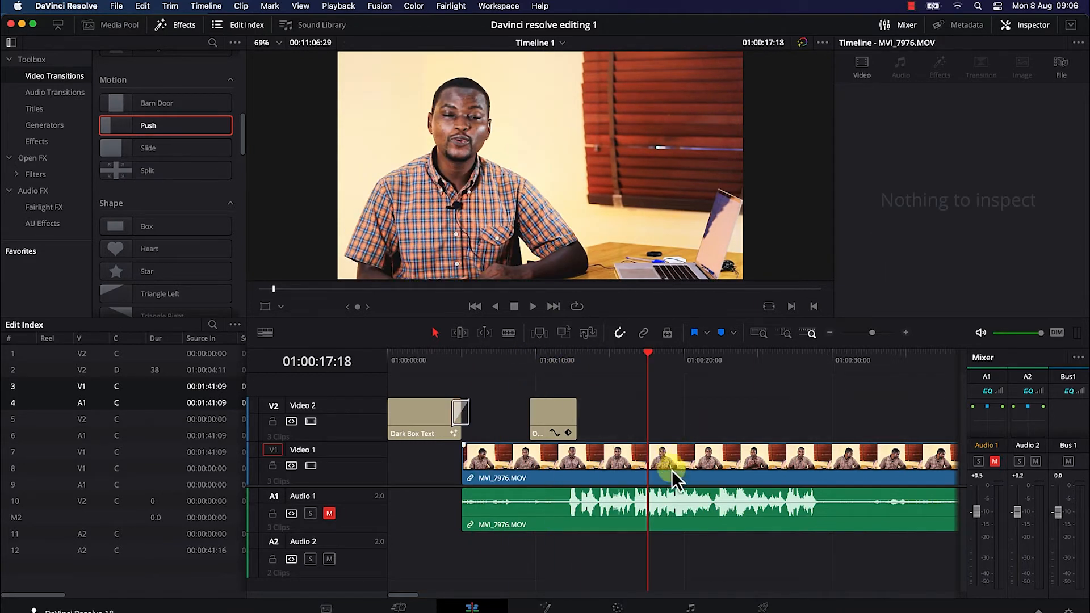
pyautogui.click(509, 332)
pyautogui.click(650, 461)
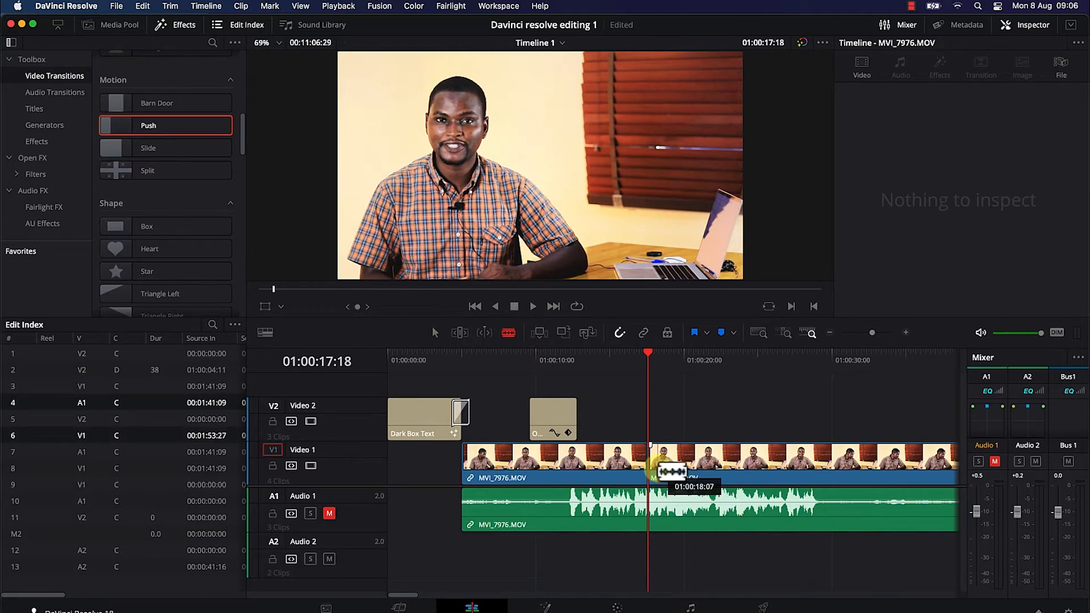
pyautogui.click(643, 332)
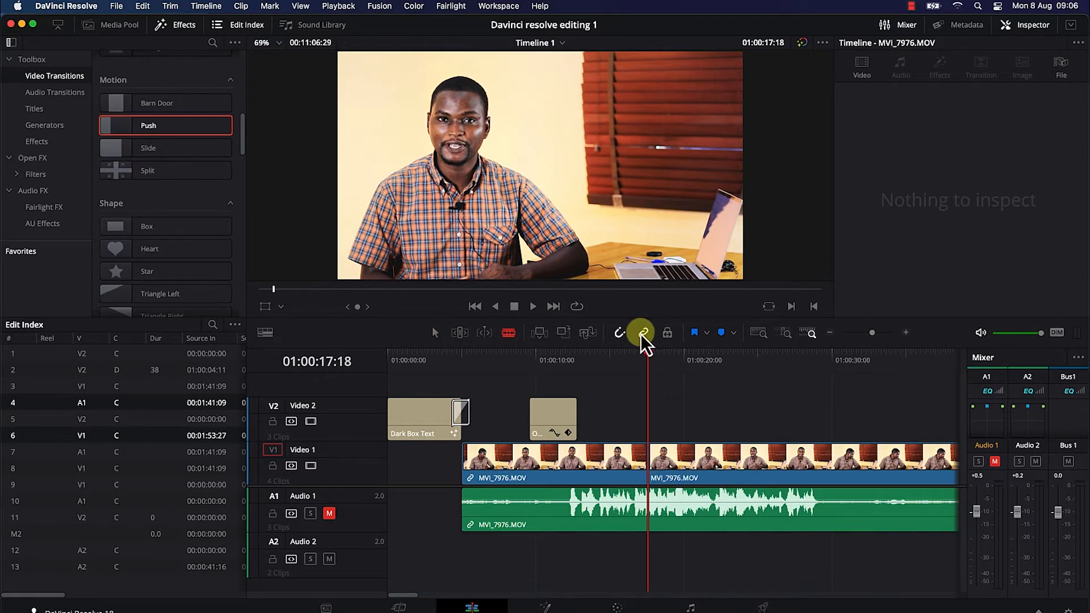
pyautogui.click(653, 495)
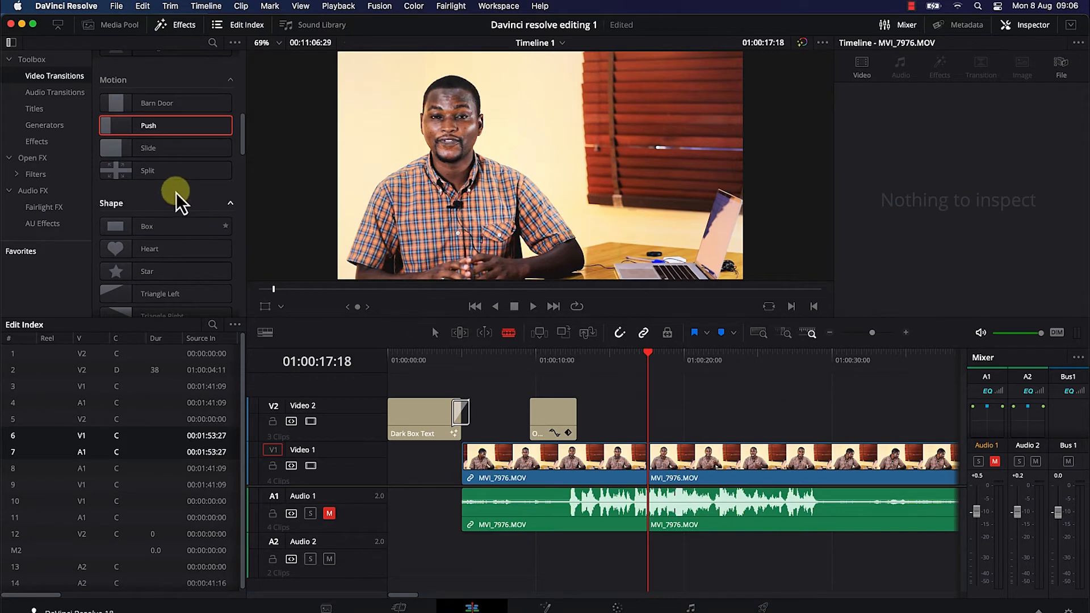
# Add a Push transition at the new cut on Video 1, extend it to 44 frames and play it back
pyautogui.moveTo(139, 130); pyautogui.dragTo(642, 477)
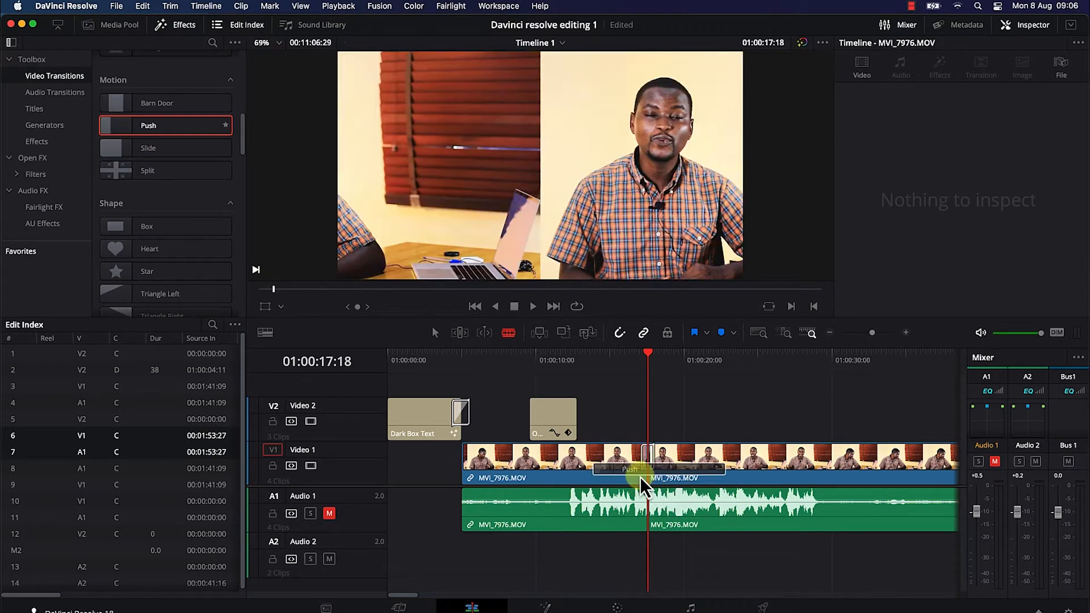
pyautogui.press('a')
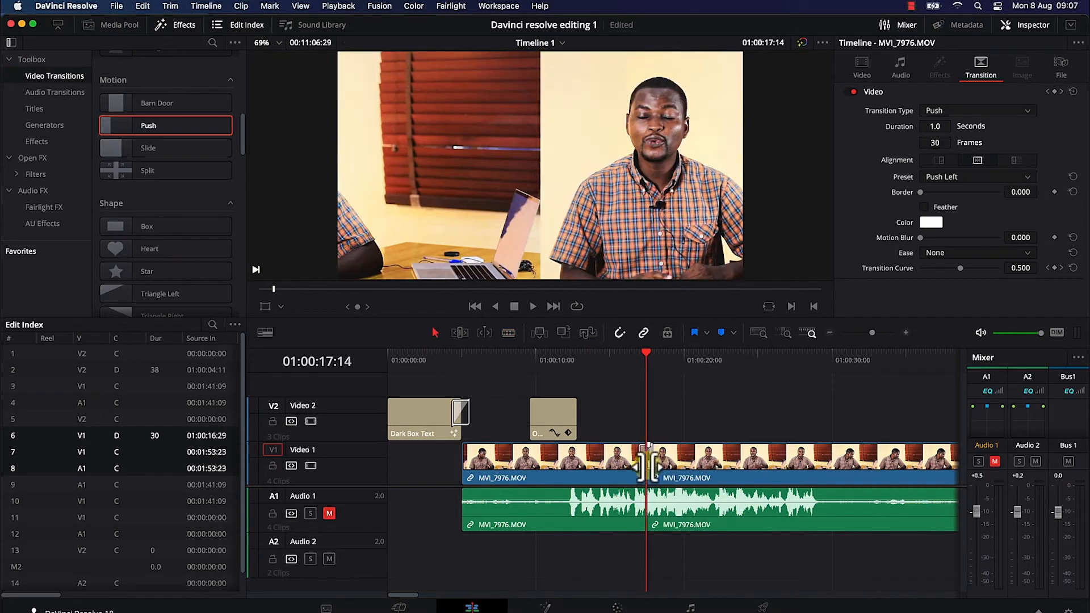
pyautogui.moveTo(651, 457); pyautogui.dragTo(654, 458)
pyautogui.moveTo(648, 366); pyautogui.dragTo(622, 360)
pyautogui.press('space')
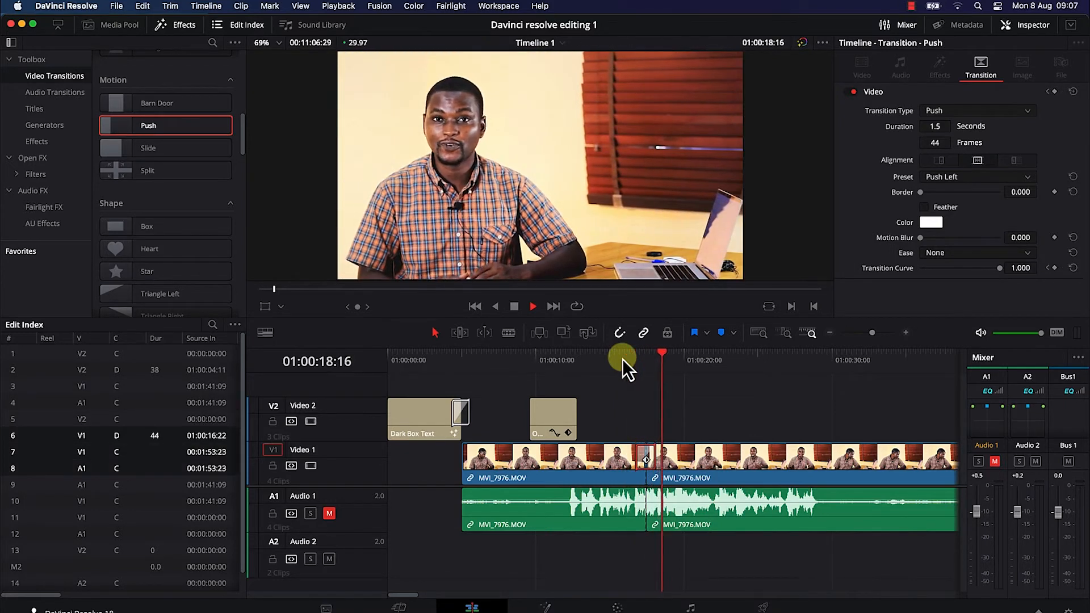
pyautogui.press('space')
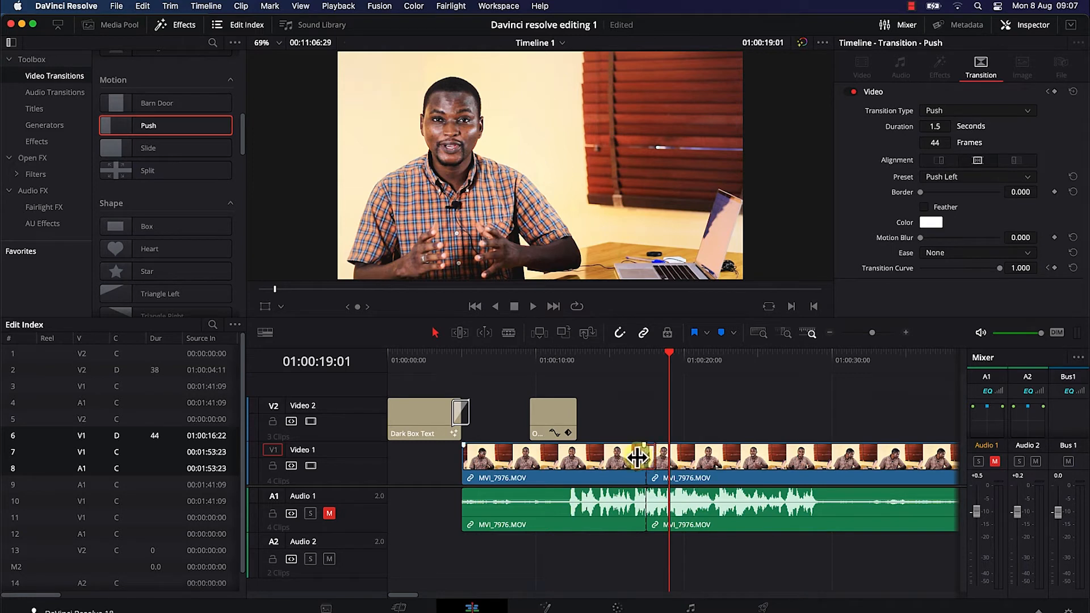
# Set the Video 1 Push transition's preset to Push Down and its motion blur to 0.185
pyautogui.click(641, 459)
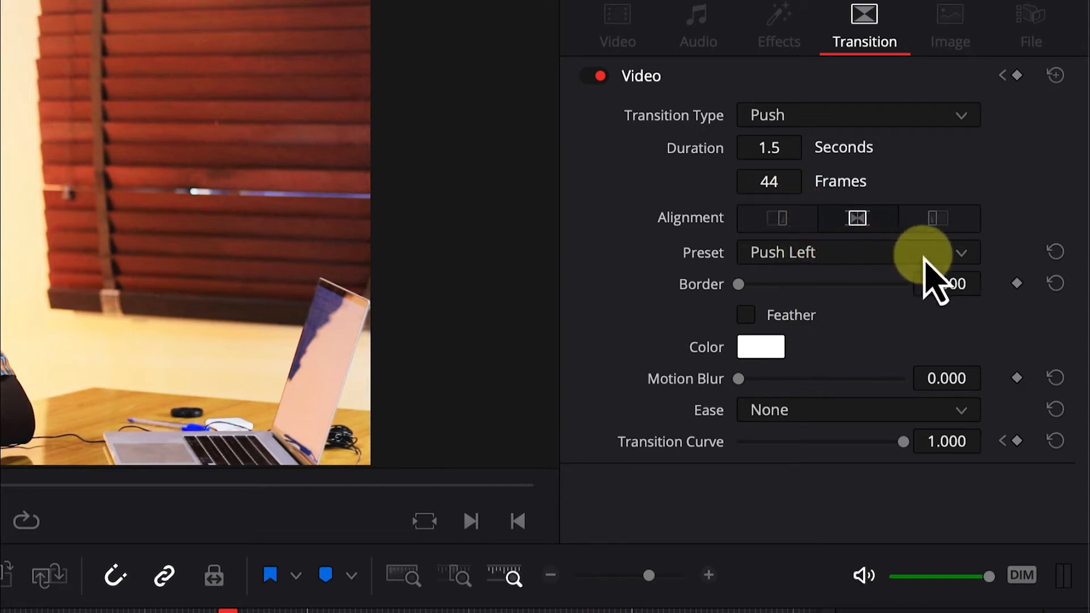
pyautogui.click(944, 259)
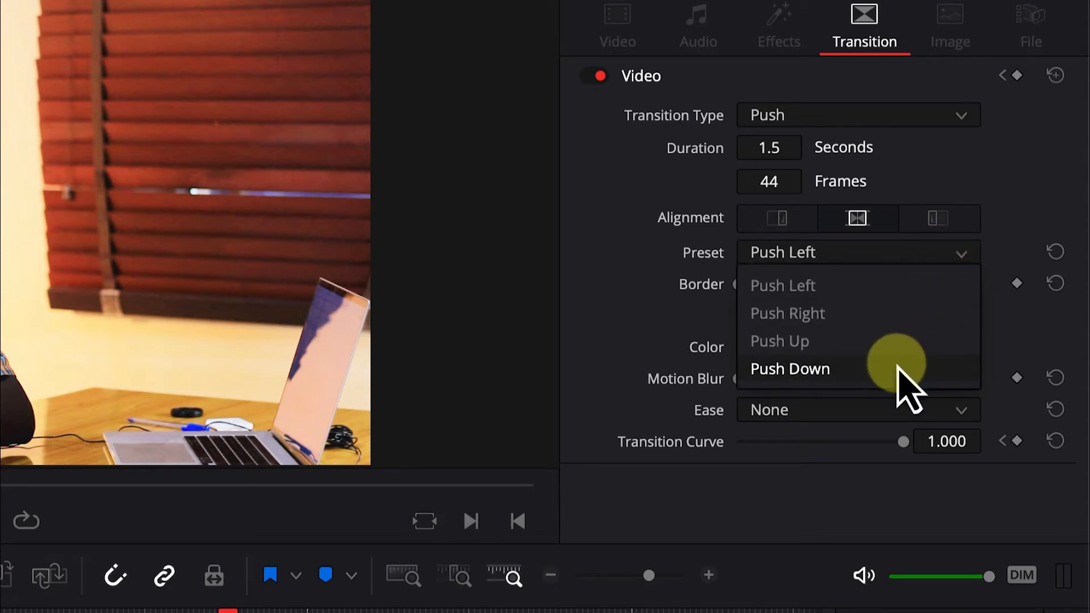
pyautogui.click(899, 368)
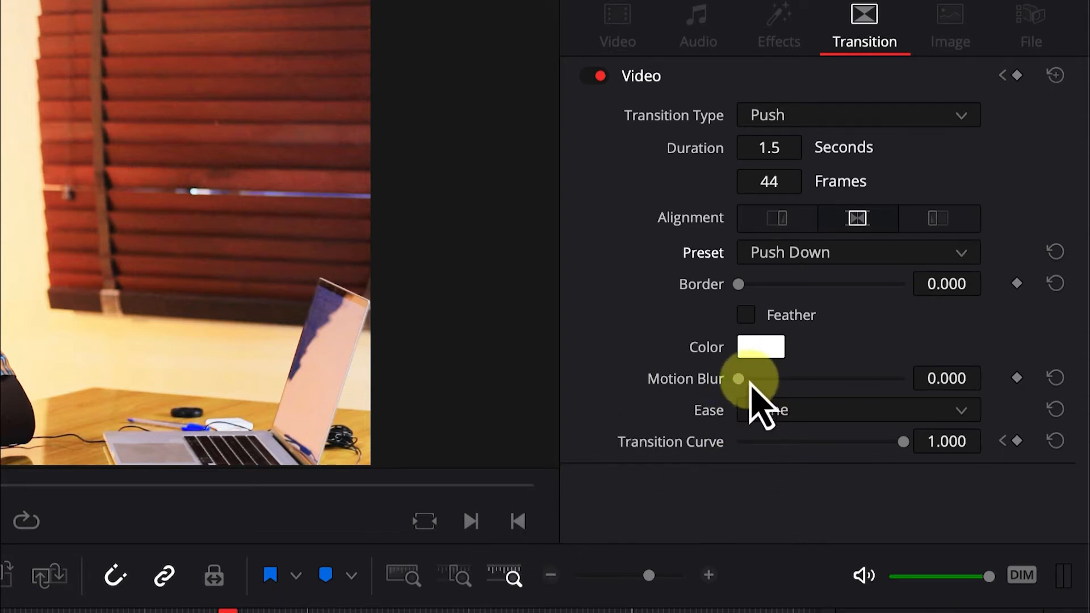
pyautogui.moveTo(740, 379); pyautogui.dragTo(769, 379)
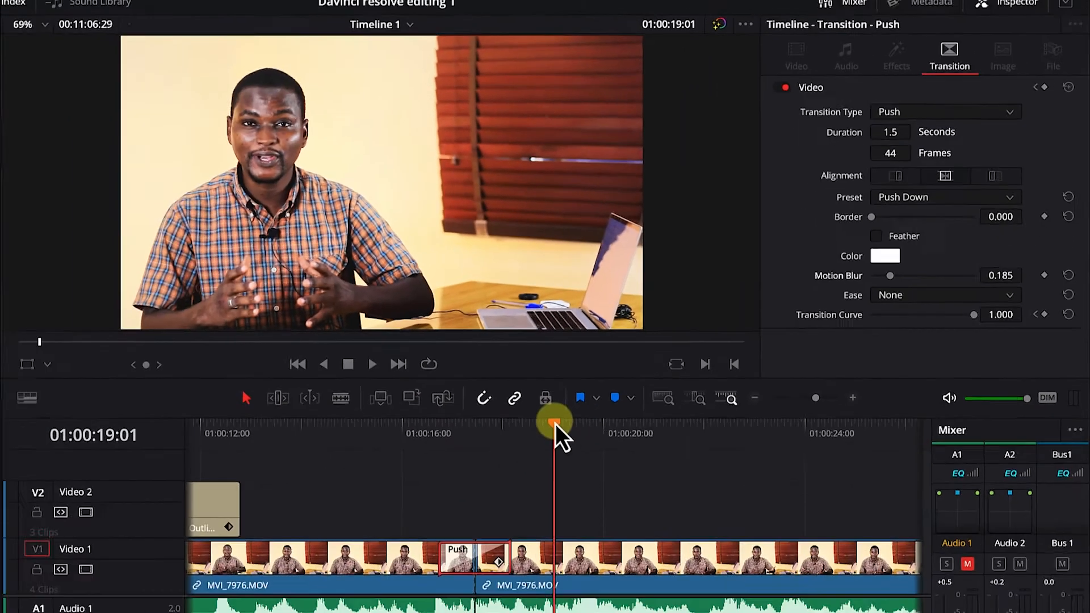
# Play back the Push Down transition from its start at 01:00:16:22
pyautogui.moveTo(556, 424); pyautogui.dragTo(481, 423)
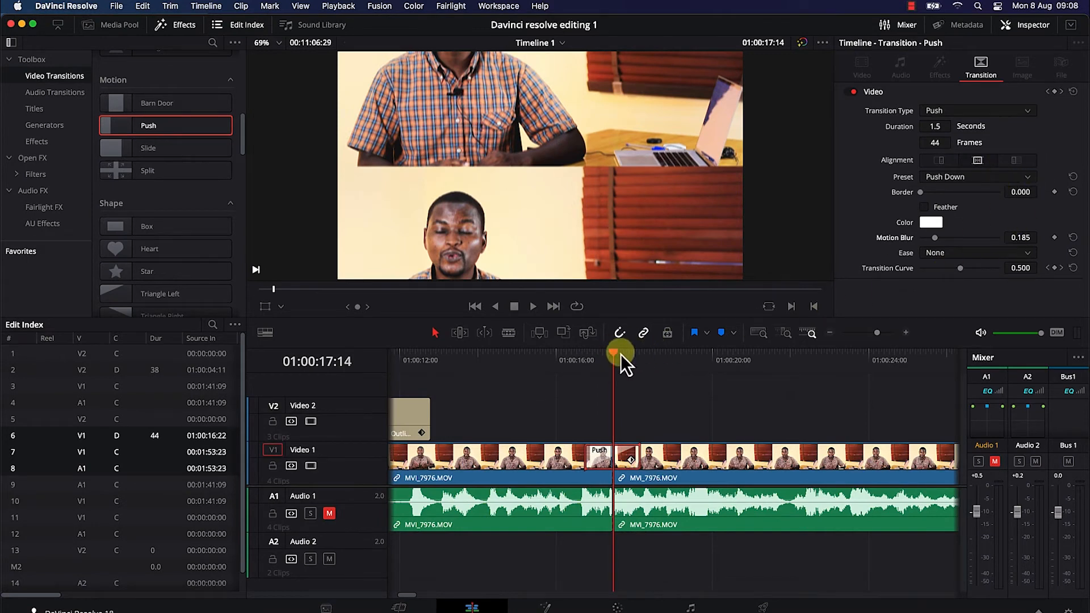
pyautogui.moveTo(611, 353); pyautogui.dragTo(591, 355)
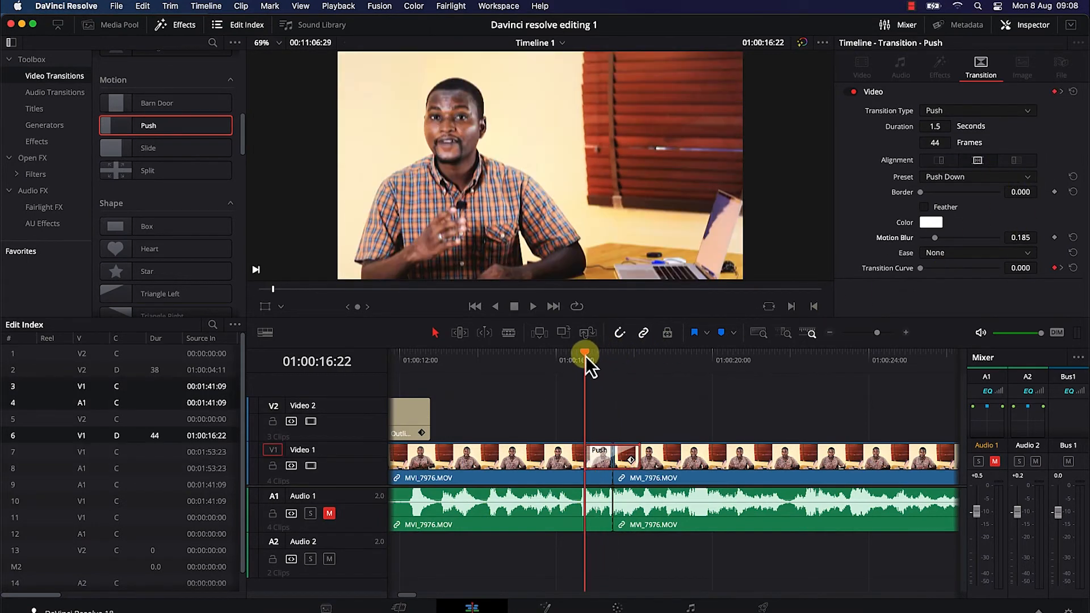
pyautogui.press('space')
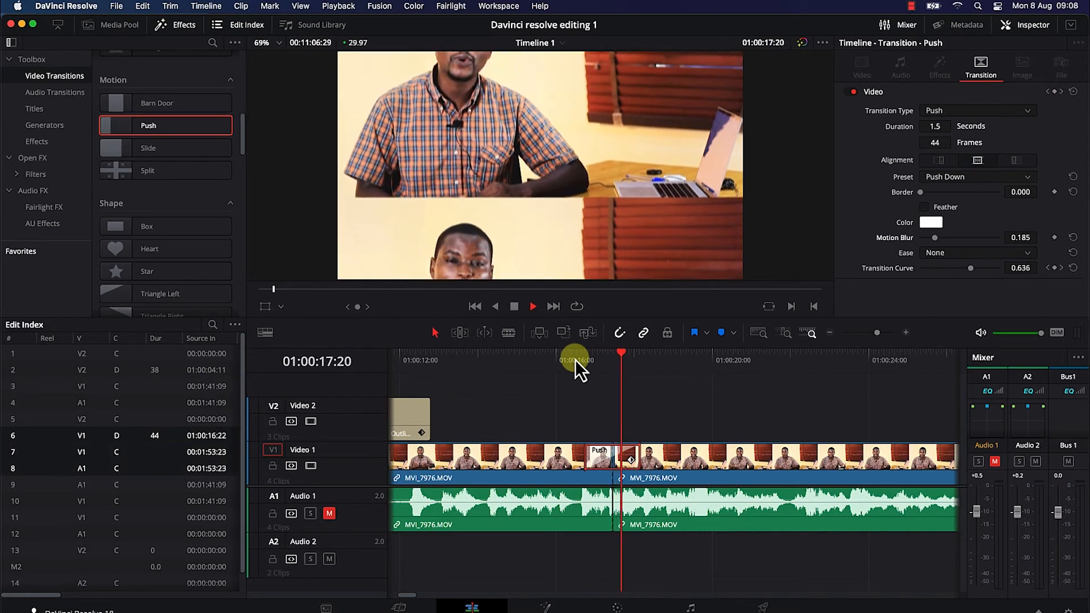
pyautogui.press('space')
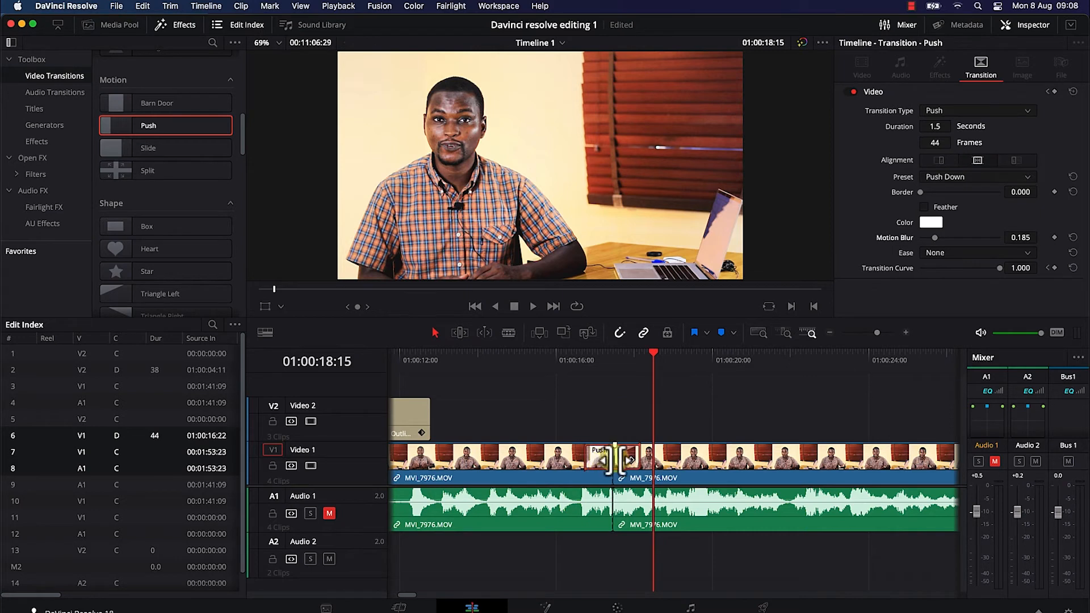
# Move the playhead to the end of the SoftMaker-FreeOffice-logo clip on Video 2, at 01:07:20:22
pyautogui.click(721, 331)
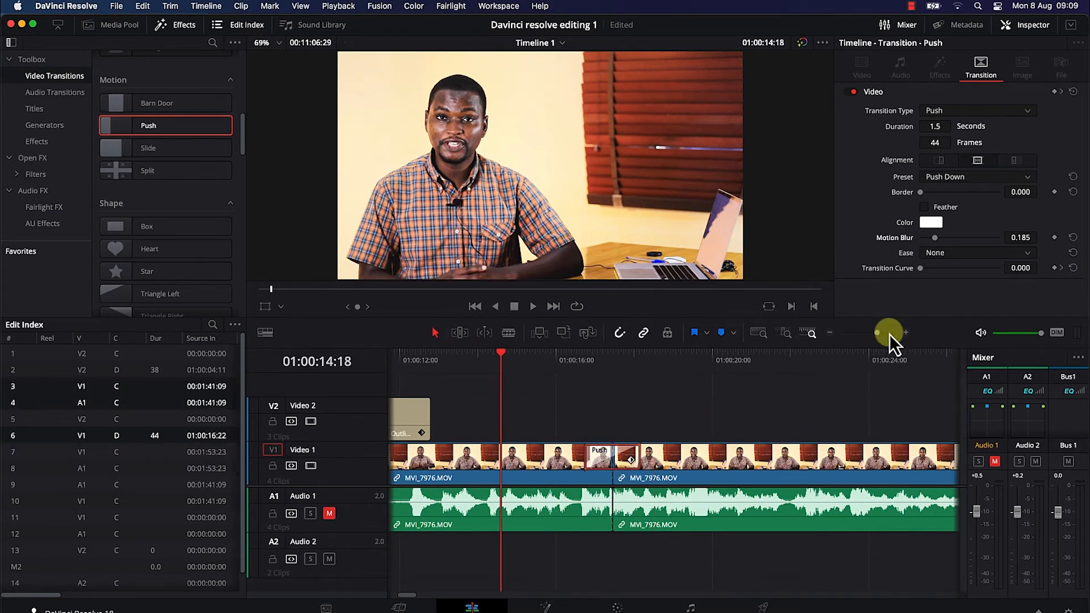
pyautogui.moveTo(889, 334); pyautogui.dragTo(866, 334)
pyautogui.moveTo(398, 356); pyautogui.dragTo(653, 359)
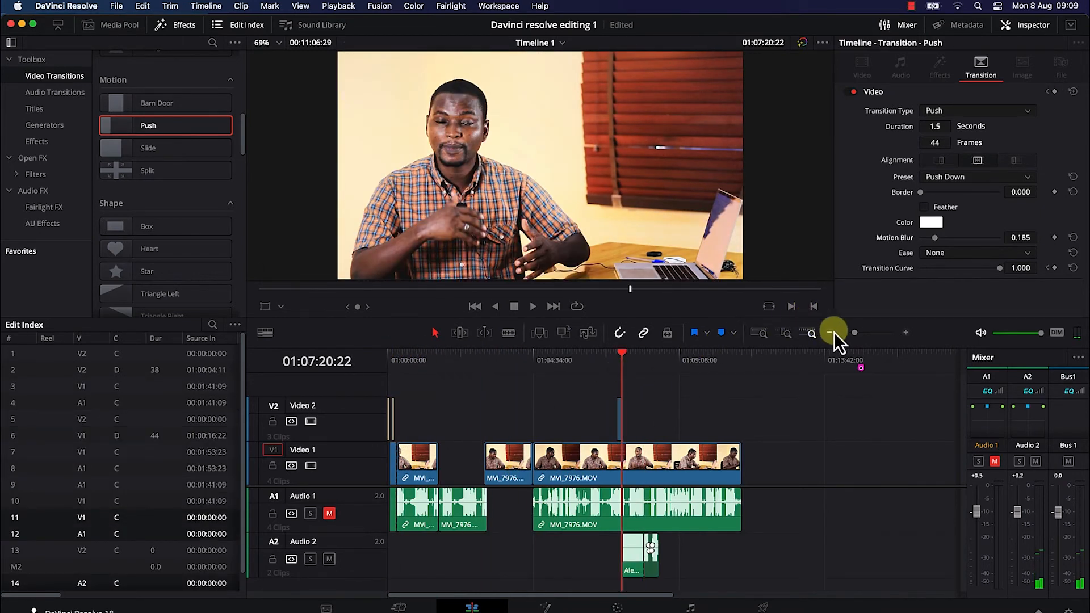
pyautogui.moveTo(858, 337); pyautogui.dragTo(871, 335)
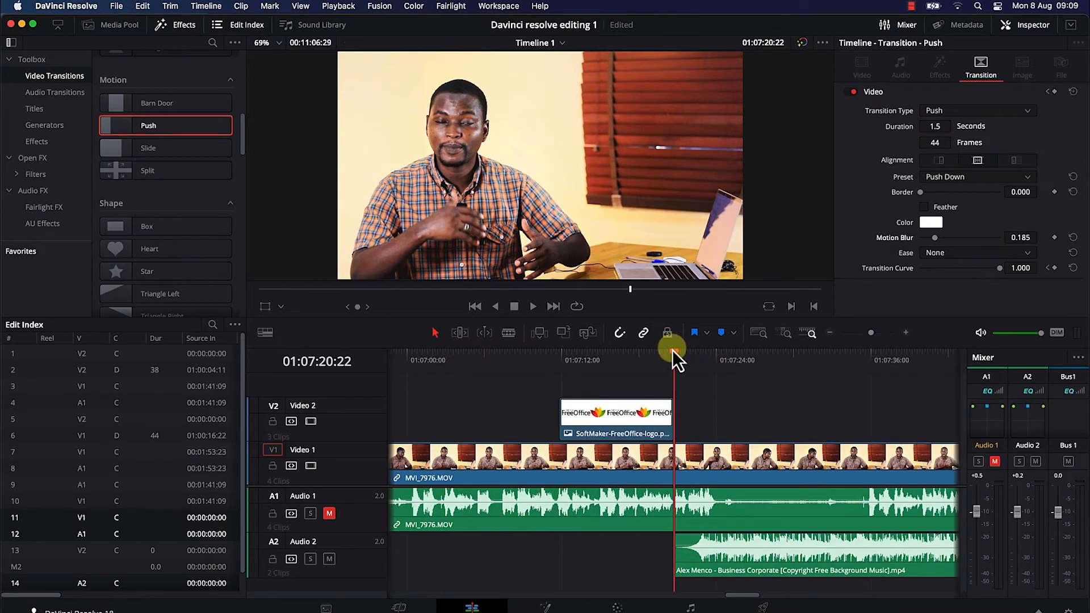
# Add a Center Wipe transition at the end of the SoftMaker-FreeOffice-logo clip on Video 2 and extend it to 76 frames
pyautogui.moveTo(676, 355); pyautogui.dragTo(657, 354)
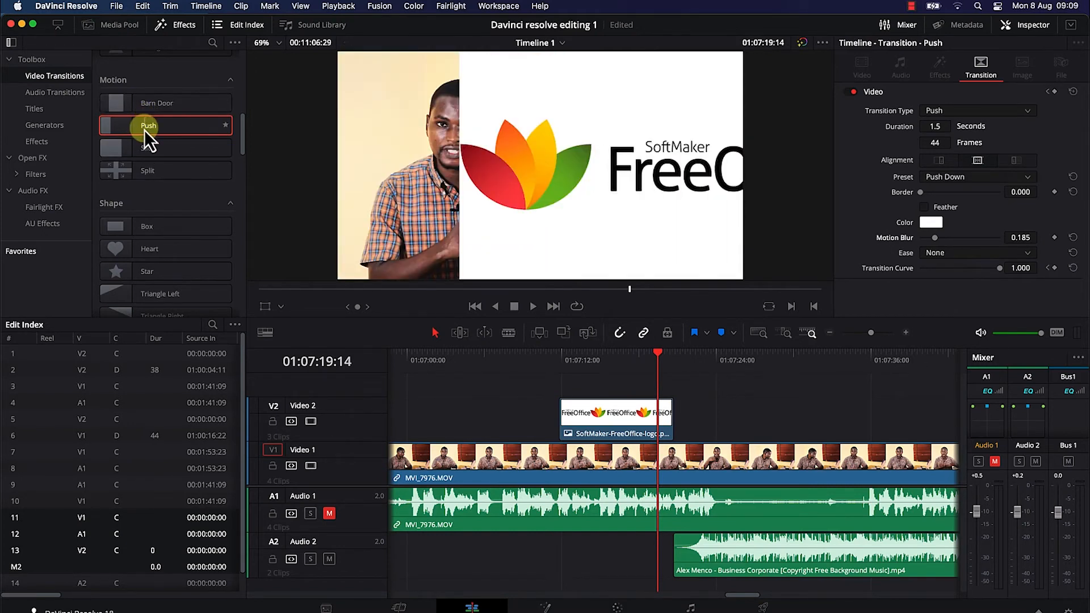
pyautogui.scroll(-1, 158, 243)
pyautogui.scroll(-4, 158, 243)
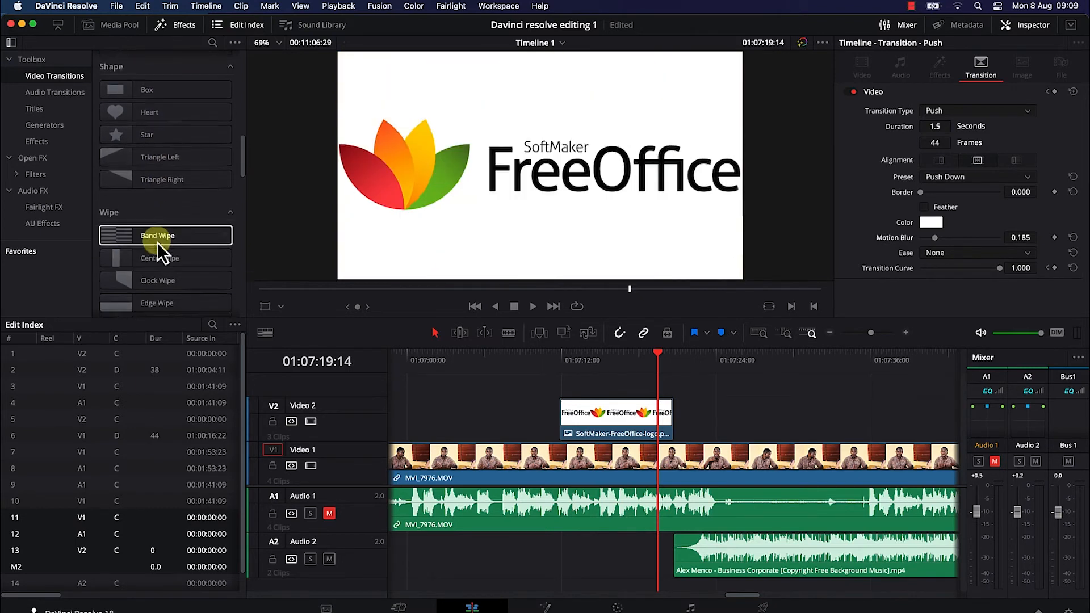
pyautogui.scroll(-1, 158, 243)
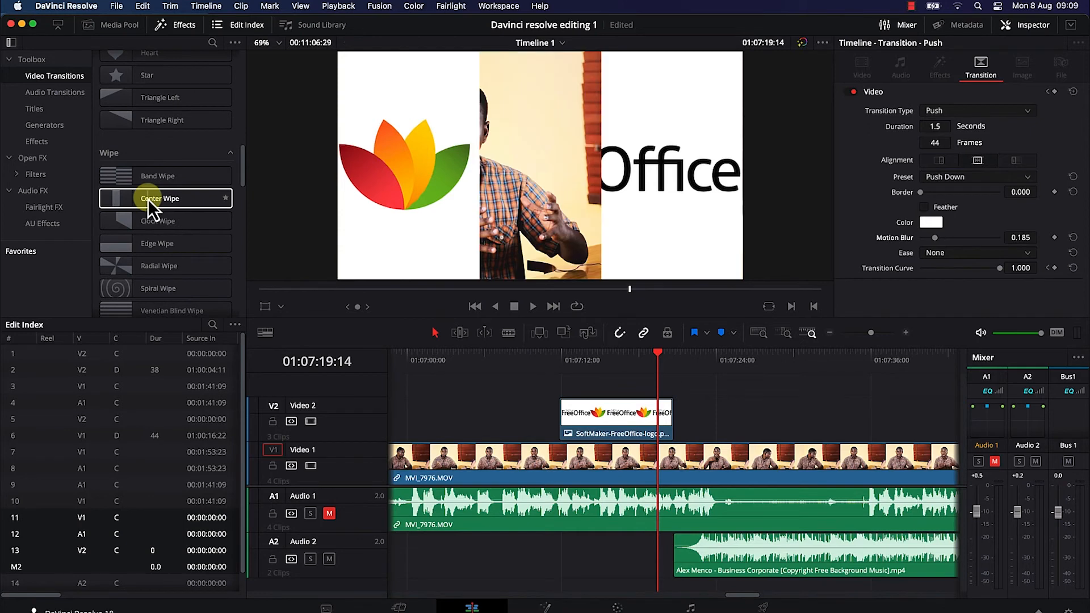
pyautogui.moveTo(147, 198); pyautogui.dragTo(671, 417)
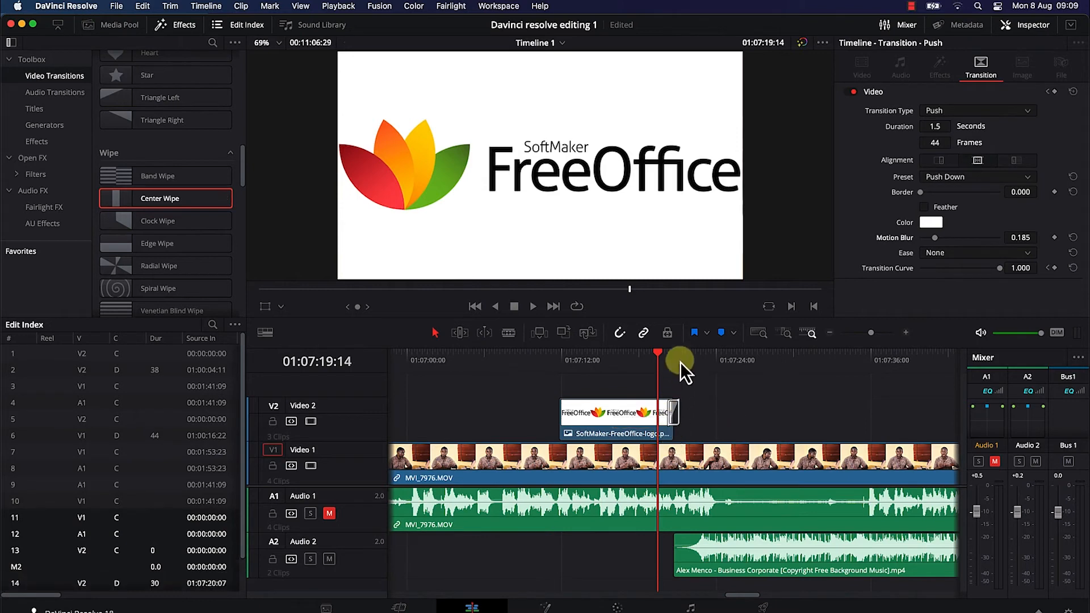
pyautogui.moveTo(662, 416); pyautogui.dragTo(662, 418)
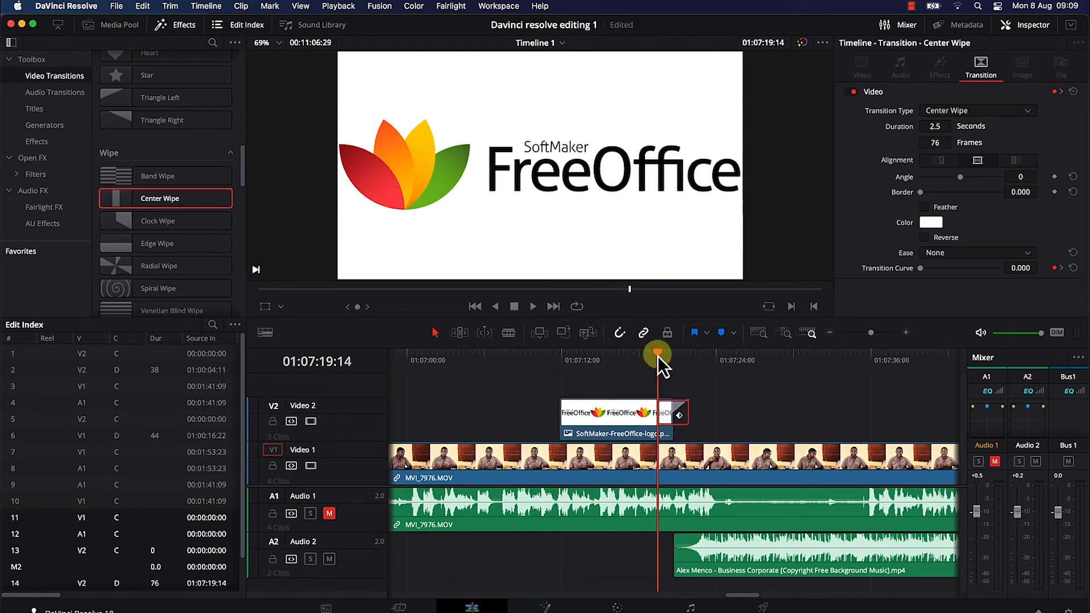
# Play back the end of the logo clip through its Center Wipe transition
pyautogui.moveTo(658, 356); pyautogui.dragTo(591, 367)
pyautogui.press('space')
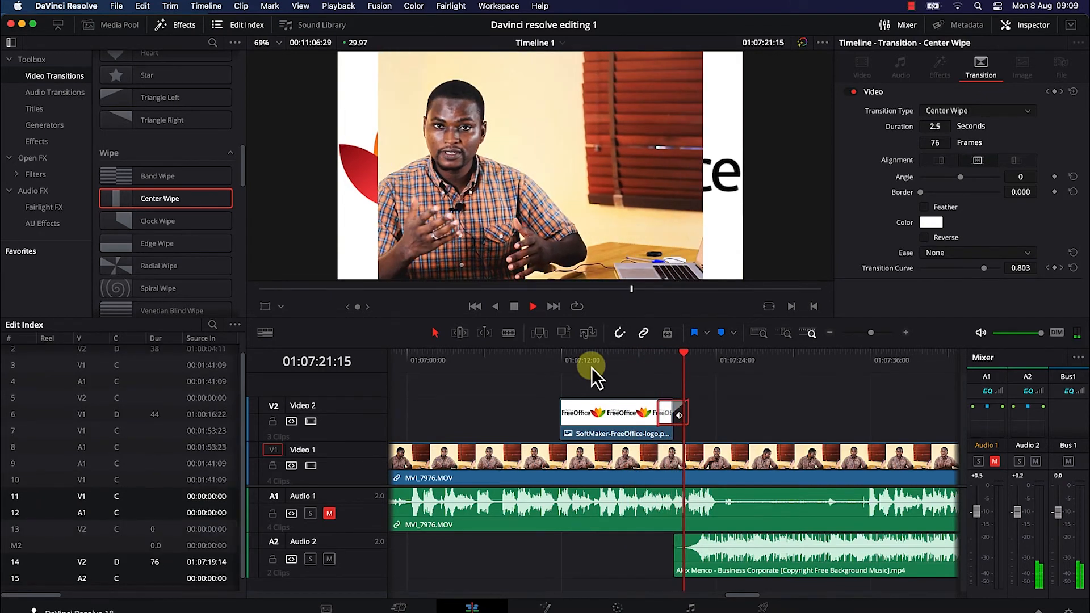
pyautogui.press('space')
# Shorten the logo clip's Center Wipe transition to 38 frames and play it back from 01:07:20:03
pyautogui.moveTo(687, 416); pyautogui.dragTo(679, 416)
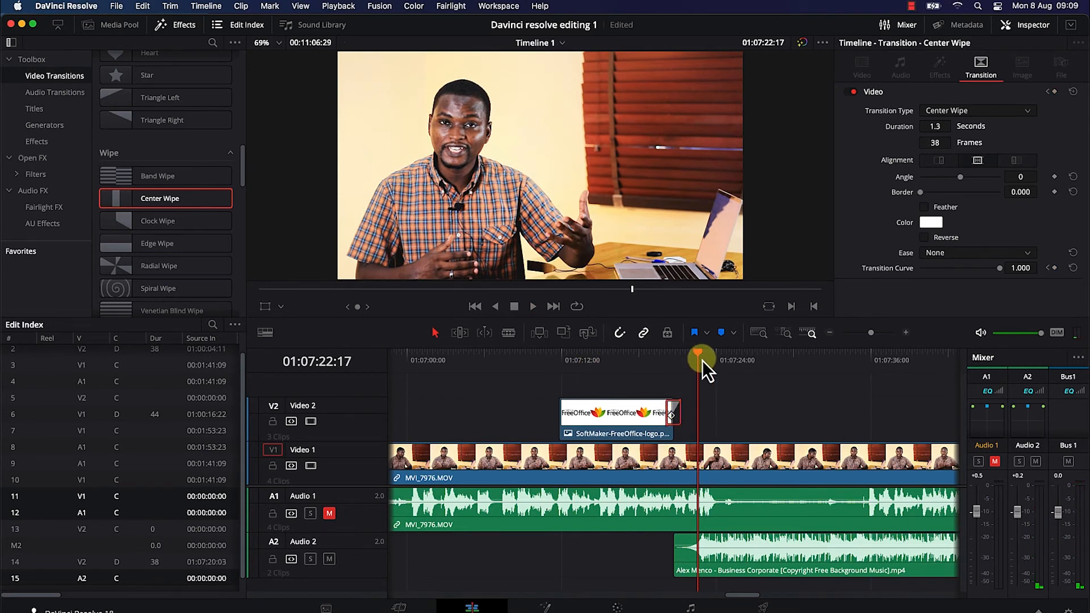
pyautogui.moveTo(700, 353); pyautogui.dragTo(667, 359)
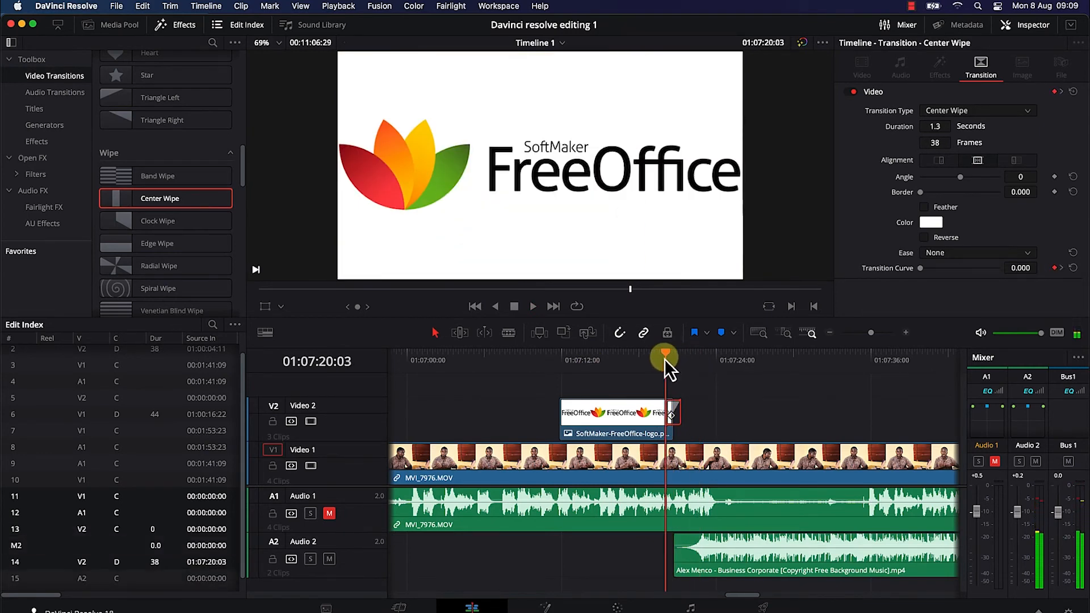
pyautogui.press('space')
pyautogui.press('space')
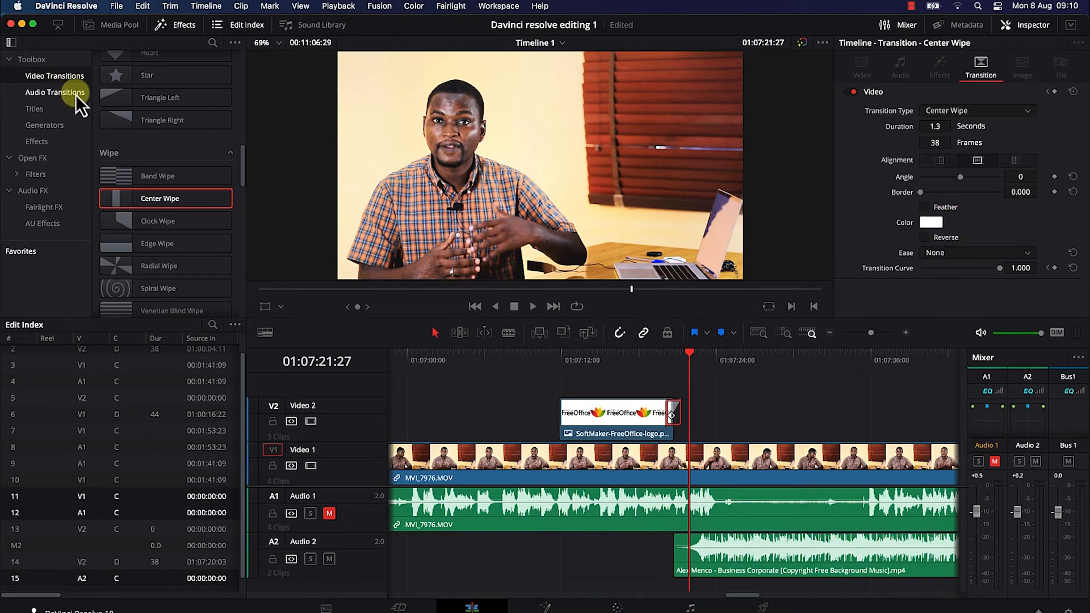
# Move the background music clip on Audio 2 to start with the logo clip, and split it at about 01:07:30
pyautogui.click(54, 97)
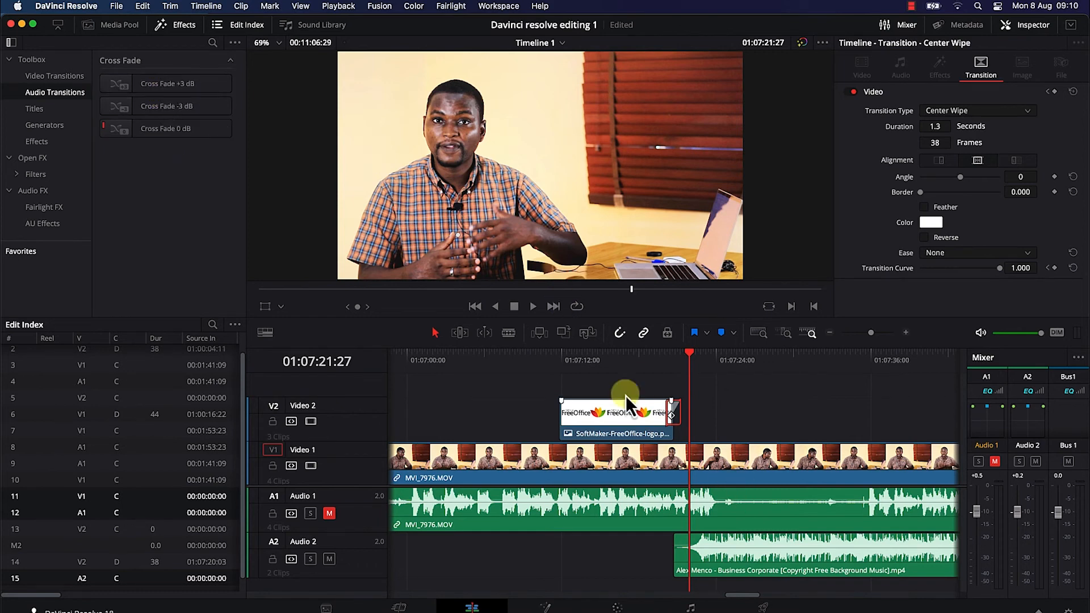
pyautogui.moveTo(757, 556); pyautogui.dragTo(650, 543)
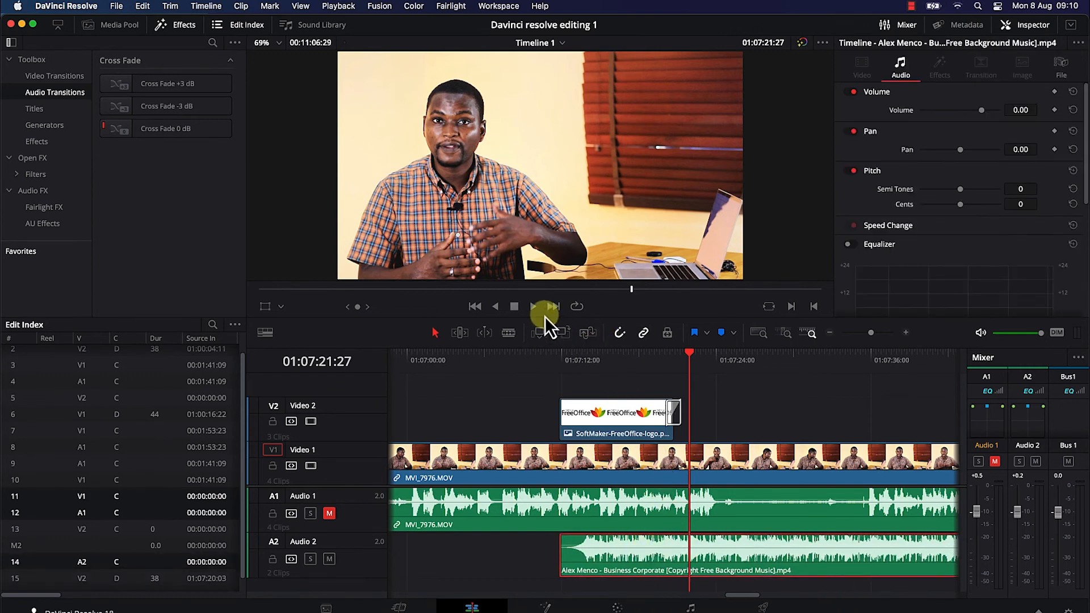
pyautogui.click(508, 333)
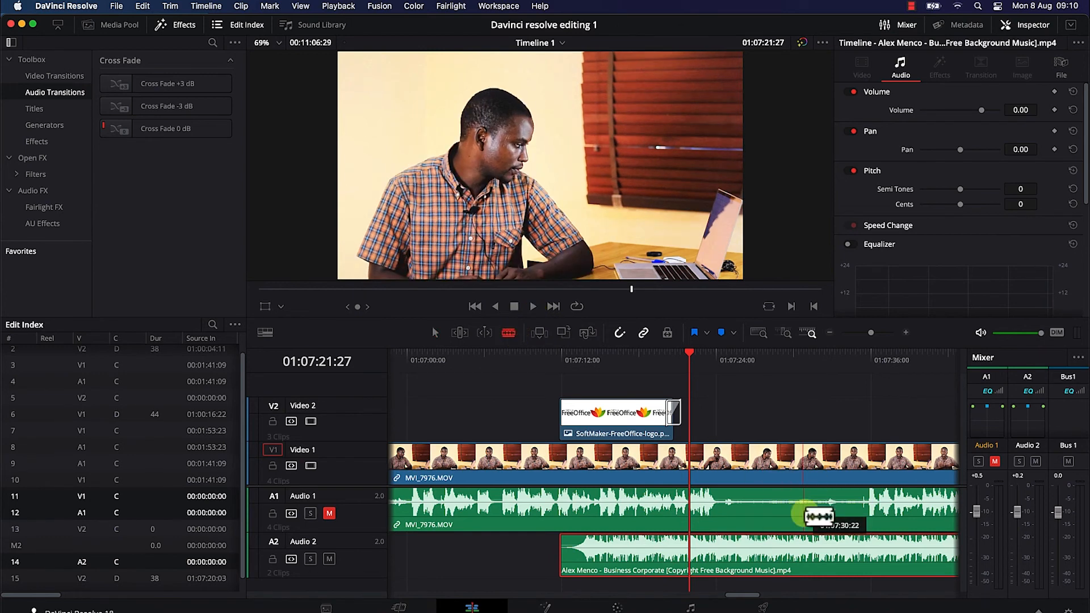
pyautogui.click(797, 559)
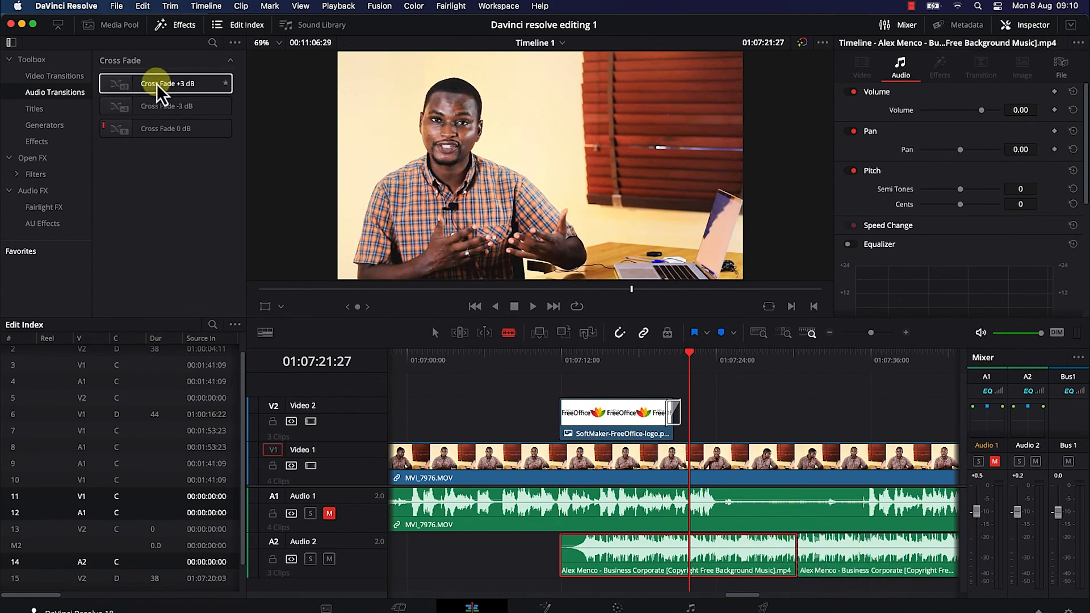
# Add a Cross Fade -3 dB at the end of the first music clip on Audio 2 and extend it to 82 frames
pyautogui.moveTo(144, 109); pyautogui.dragTo(787, 565)
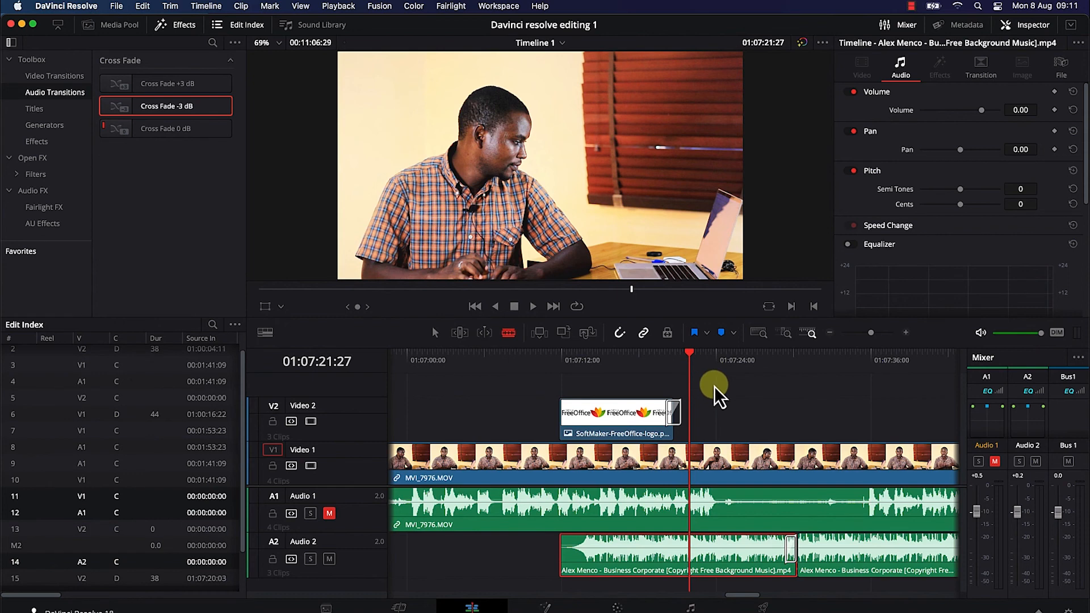
pyautogui.click(788, 553)
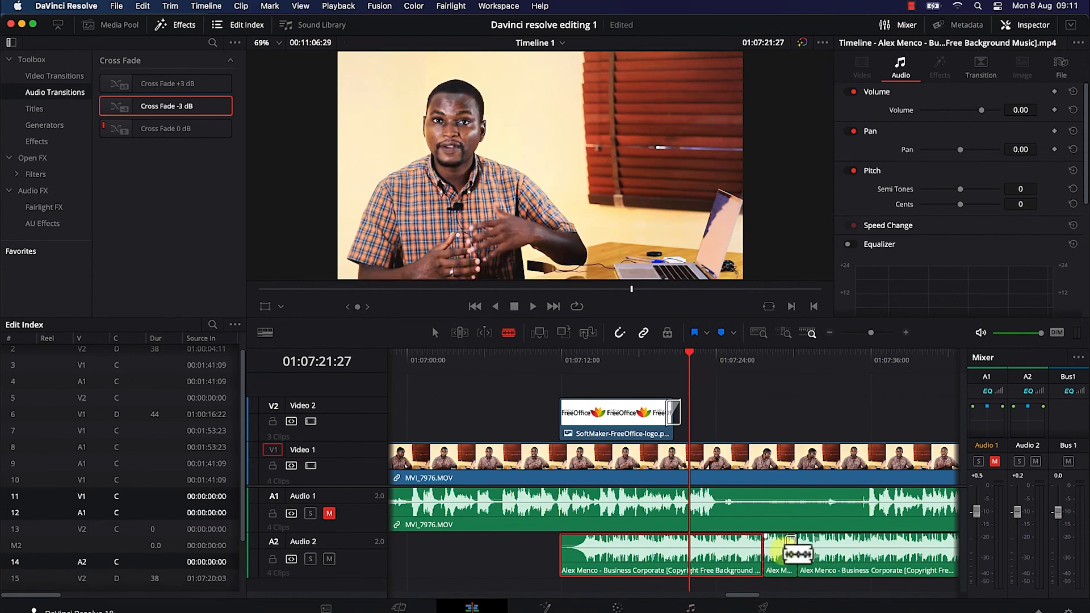
pyautogui.press('super+z')
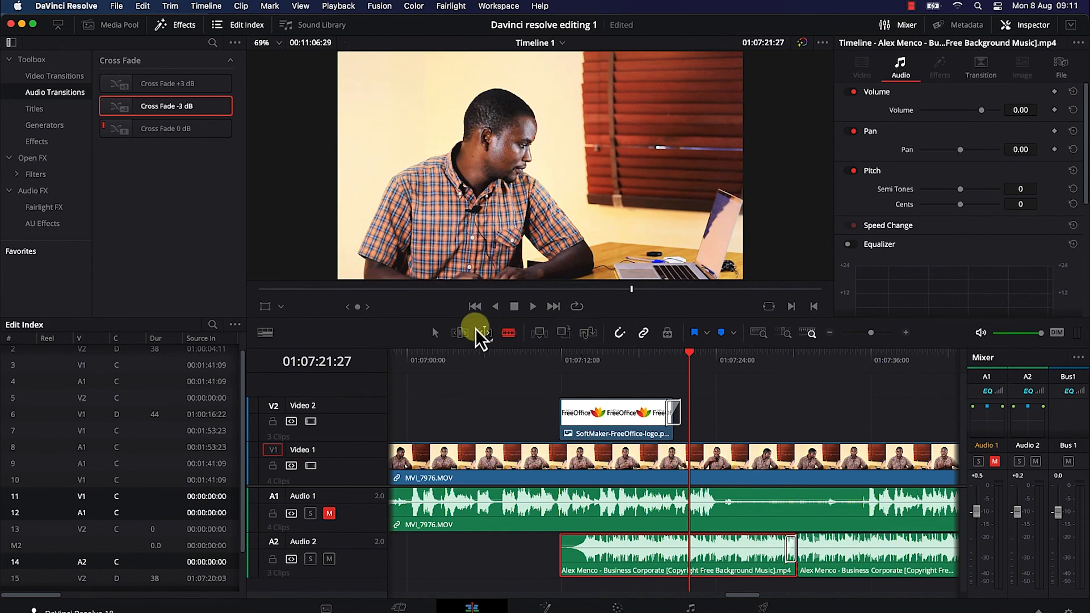
pyautogui.click(787, 552)
pyautogui.moveTo(786, 552); pyautogui.dragTo(763, 553)
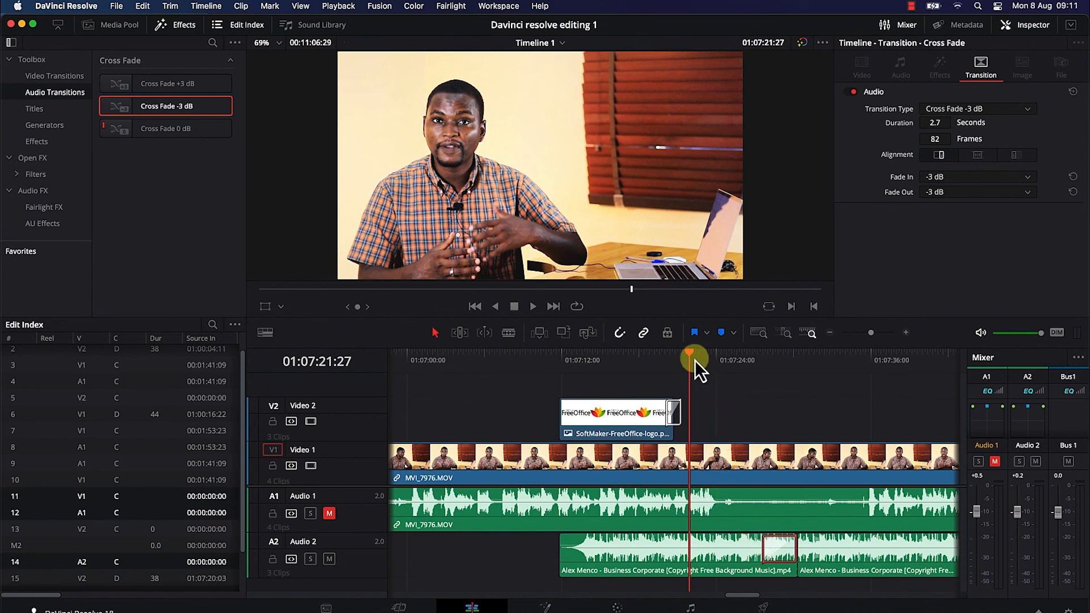
# Play back the Audio 2 cross fade from 01:07:26:18 until just past the cut
pyautogui.moveTo(695, 360); pyautogui.dragTo(749, 373)
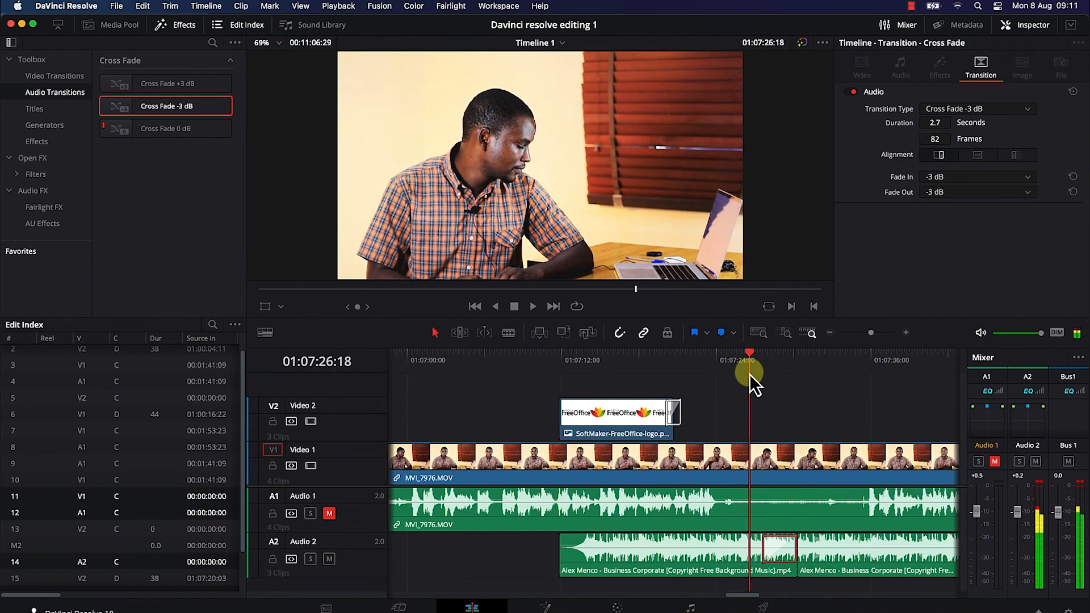
pyautogui.press('space')
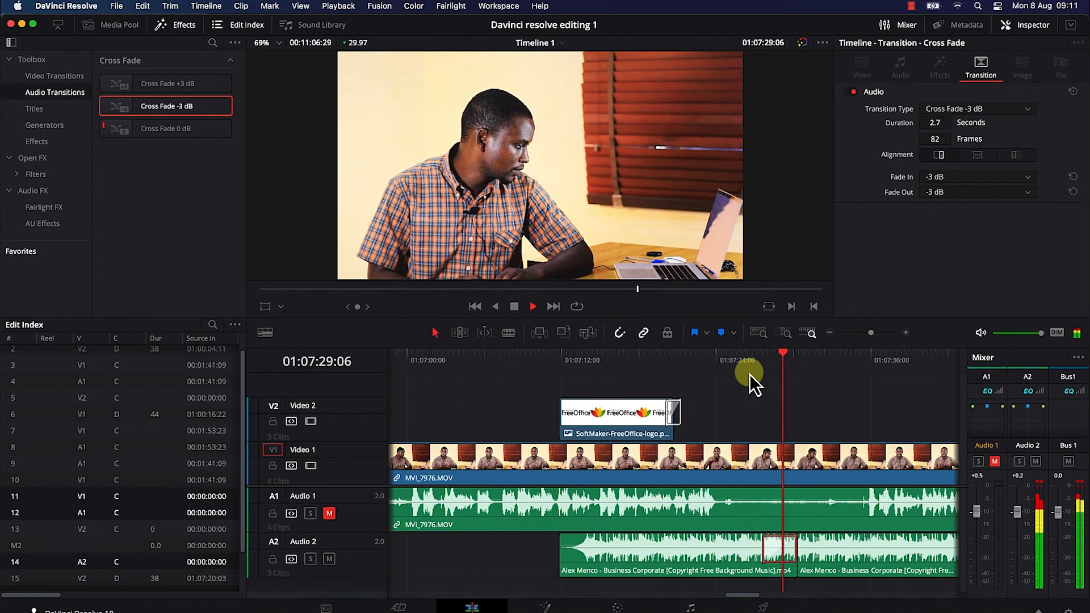
pyautogui.press('space')
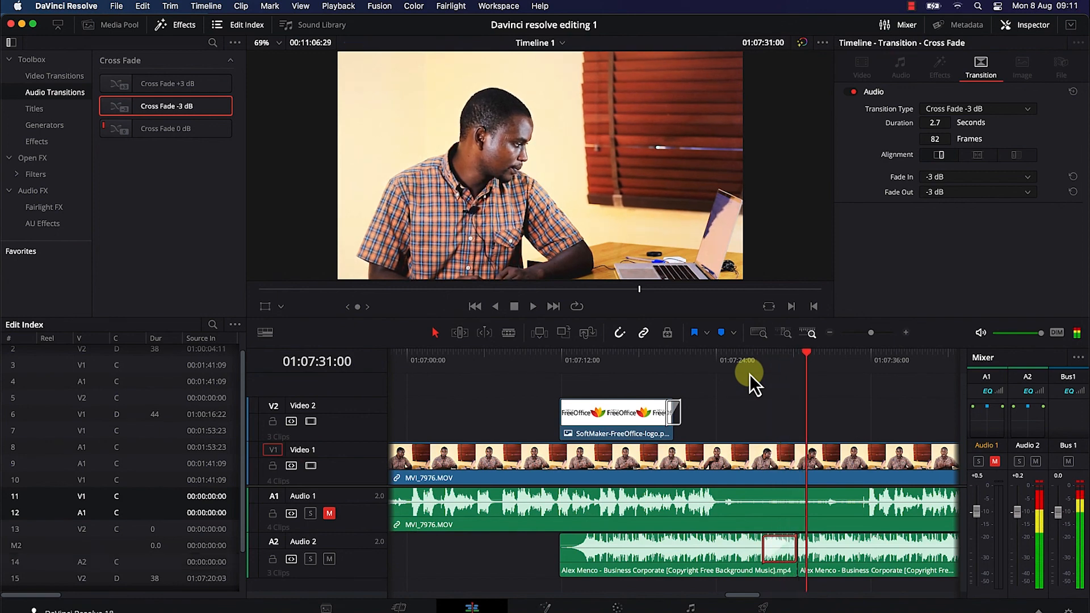